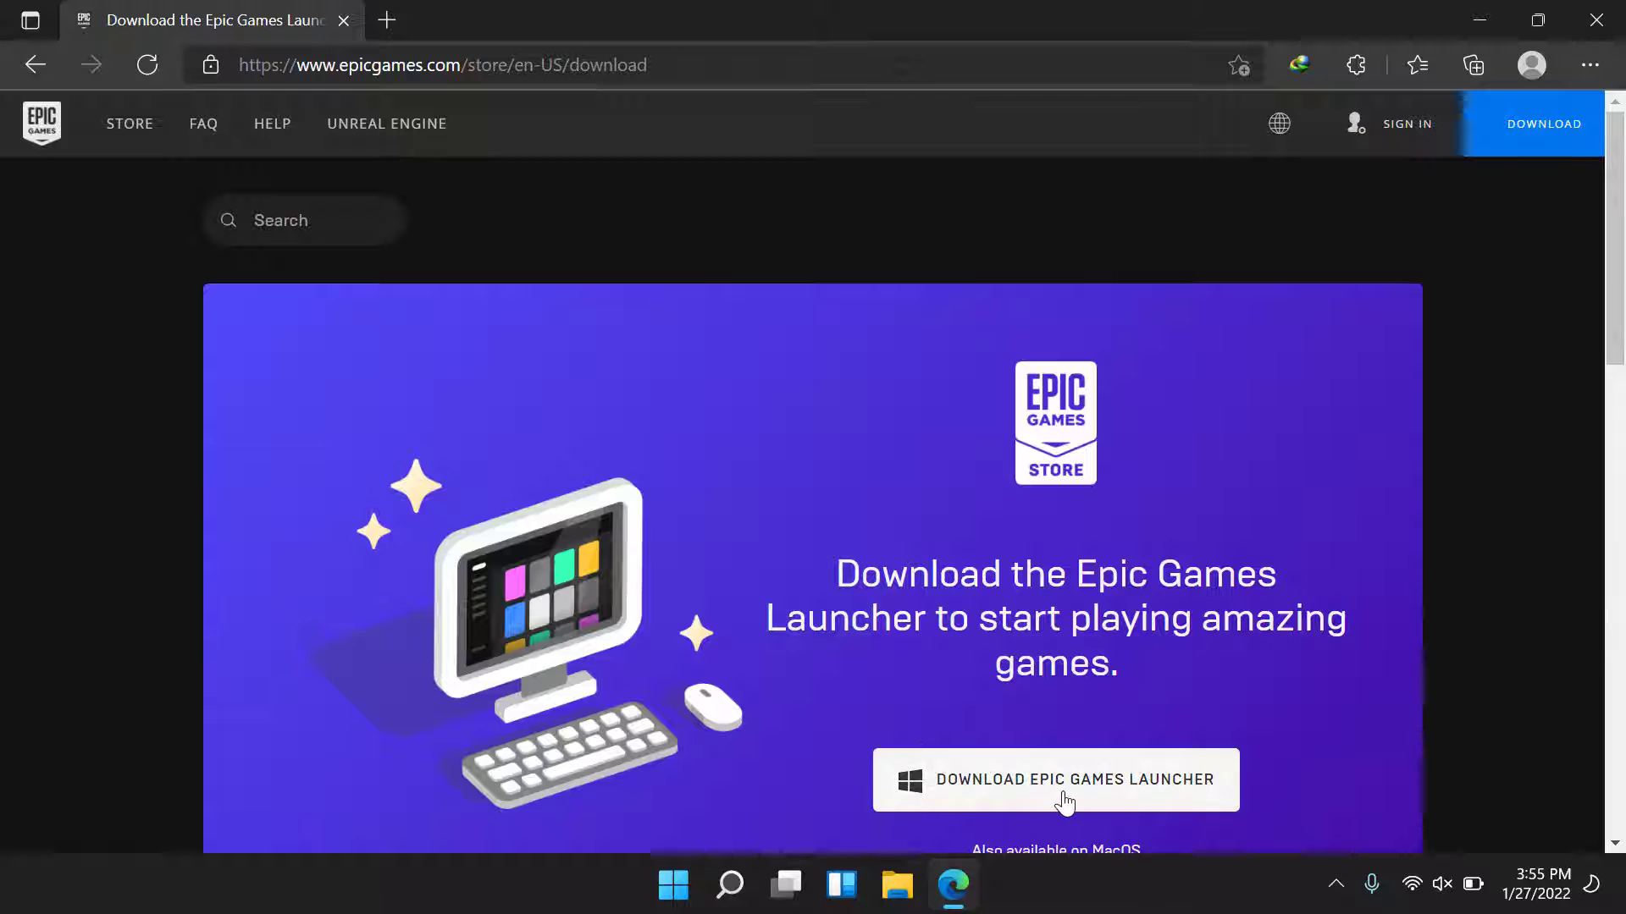
Download the Windows installer of the Epic Games Launcher and close the browser window
left_click(1065, 801)
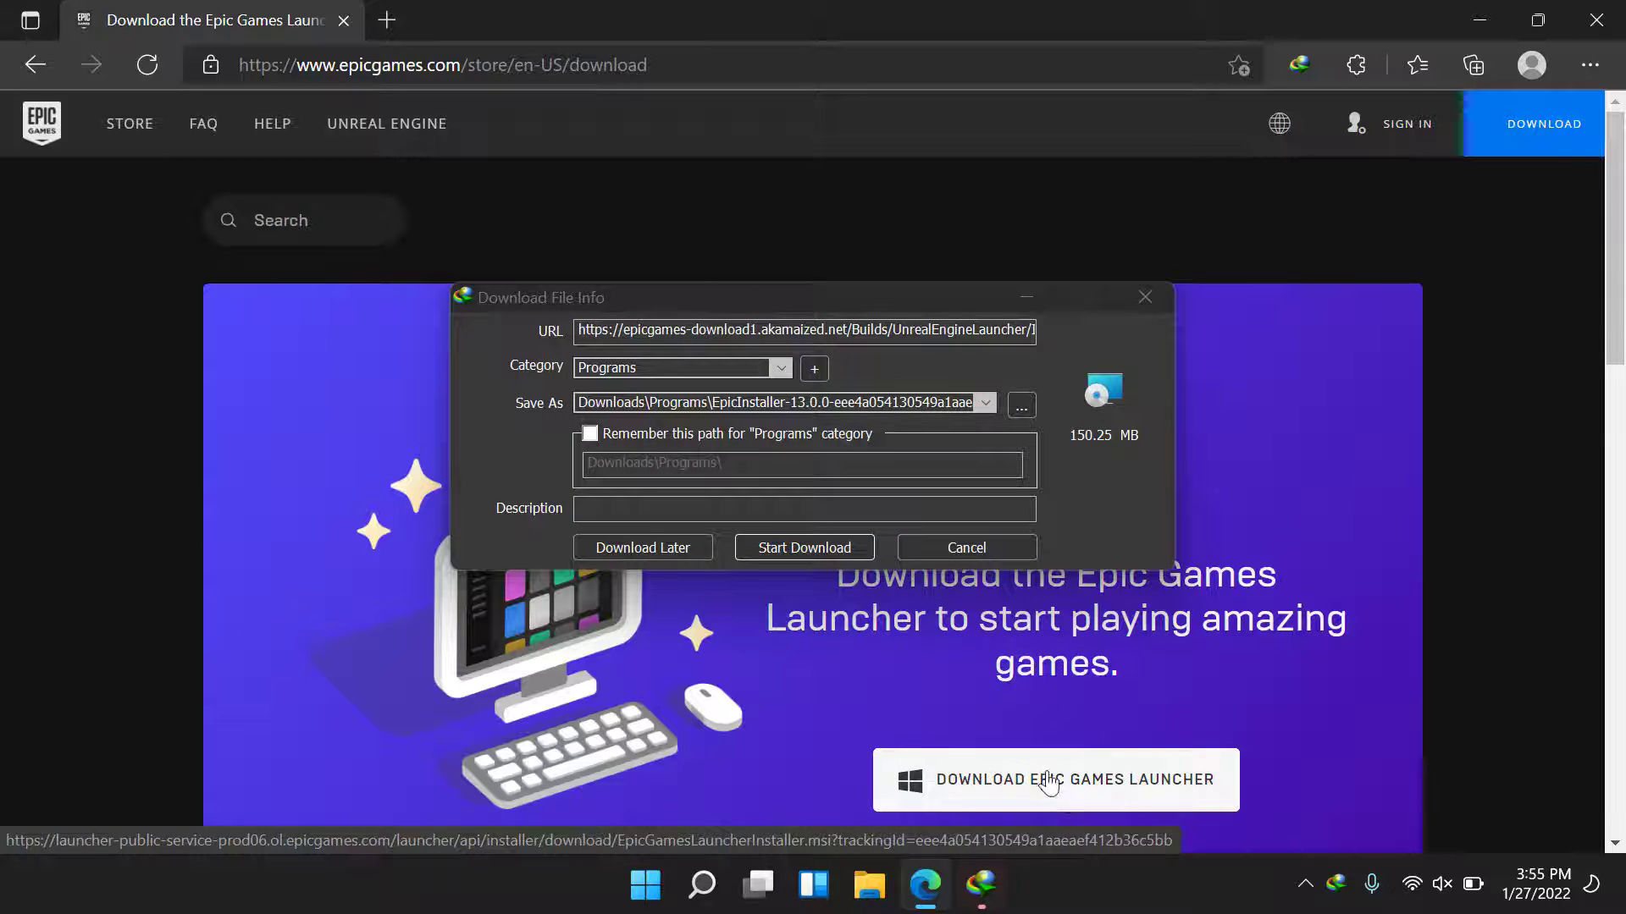
left_click(813, 547)
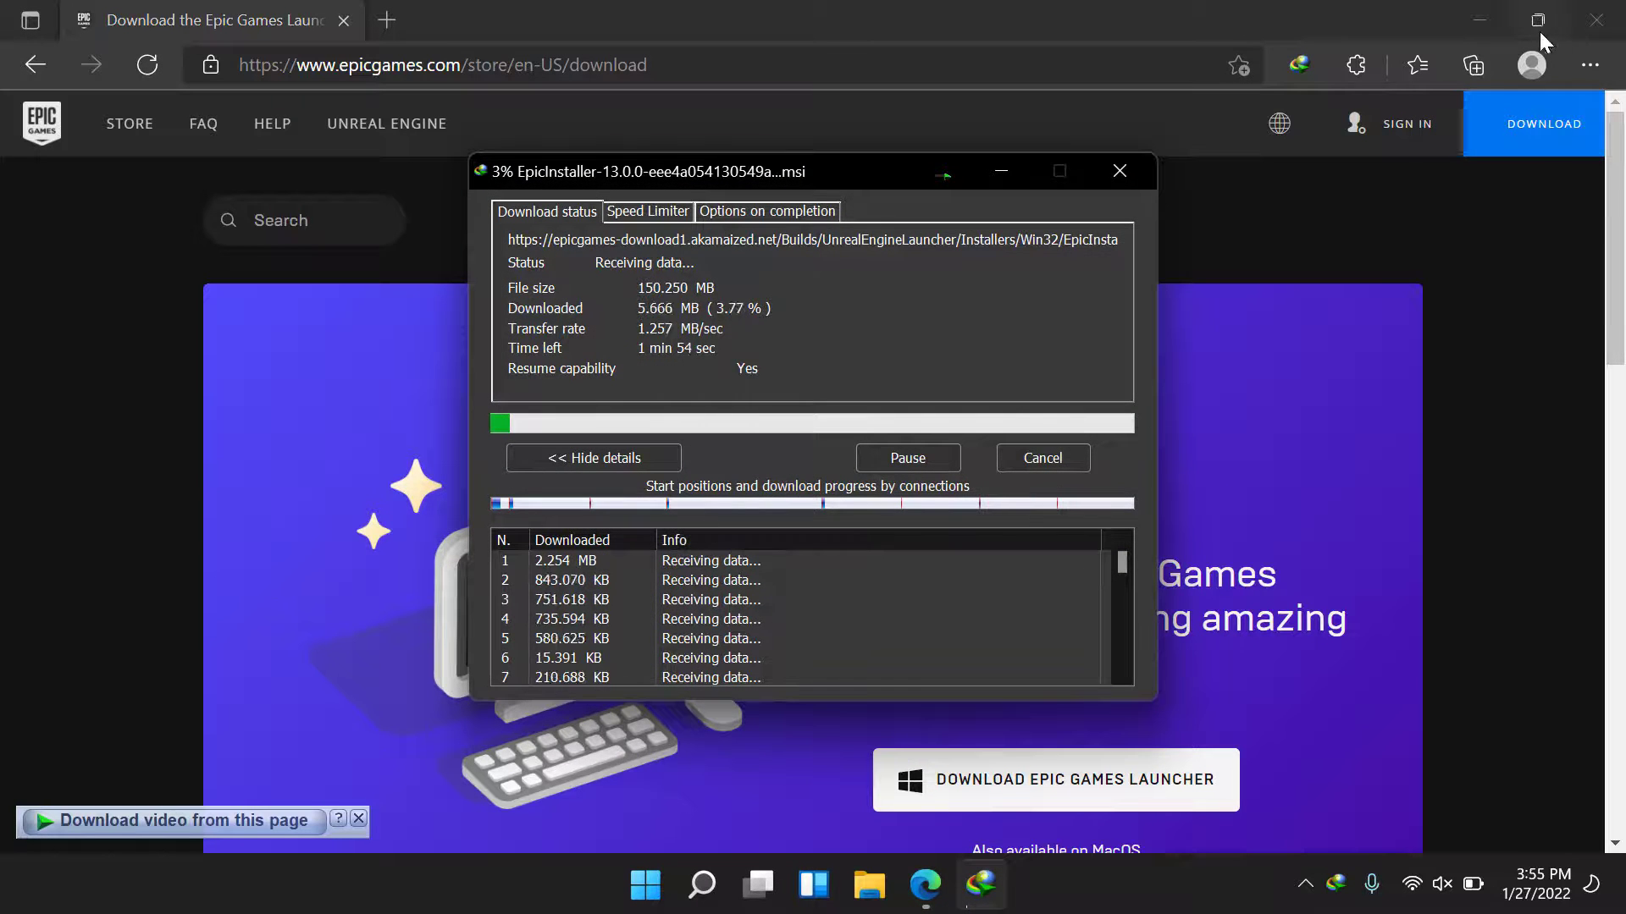
left_click(1596, 20)
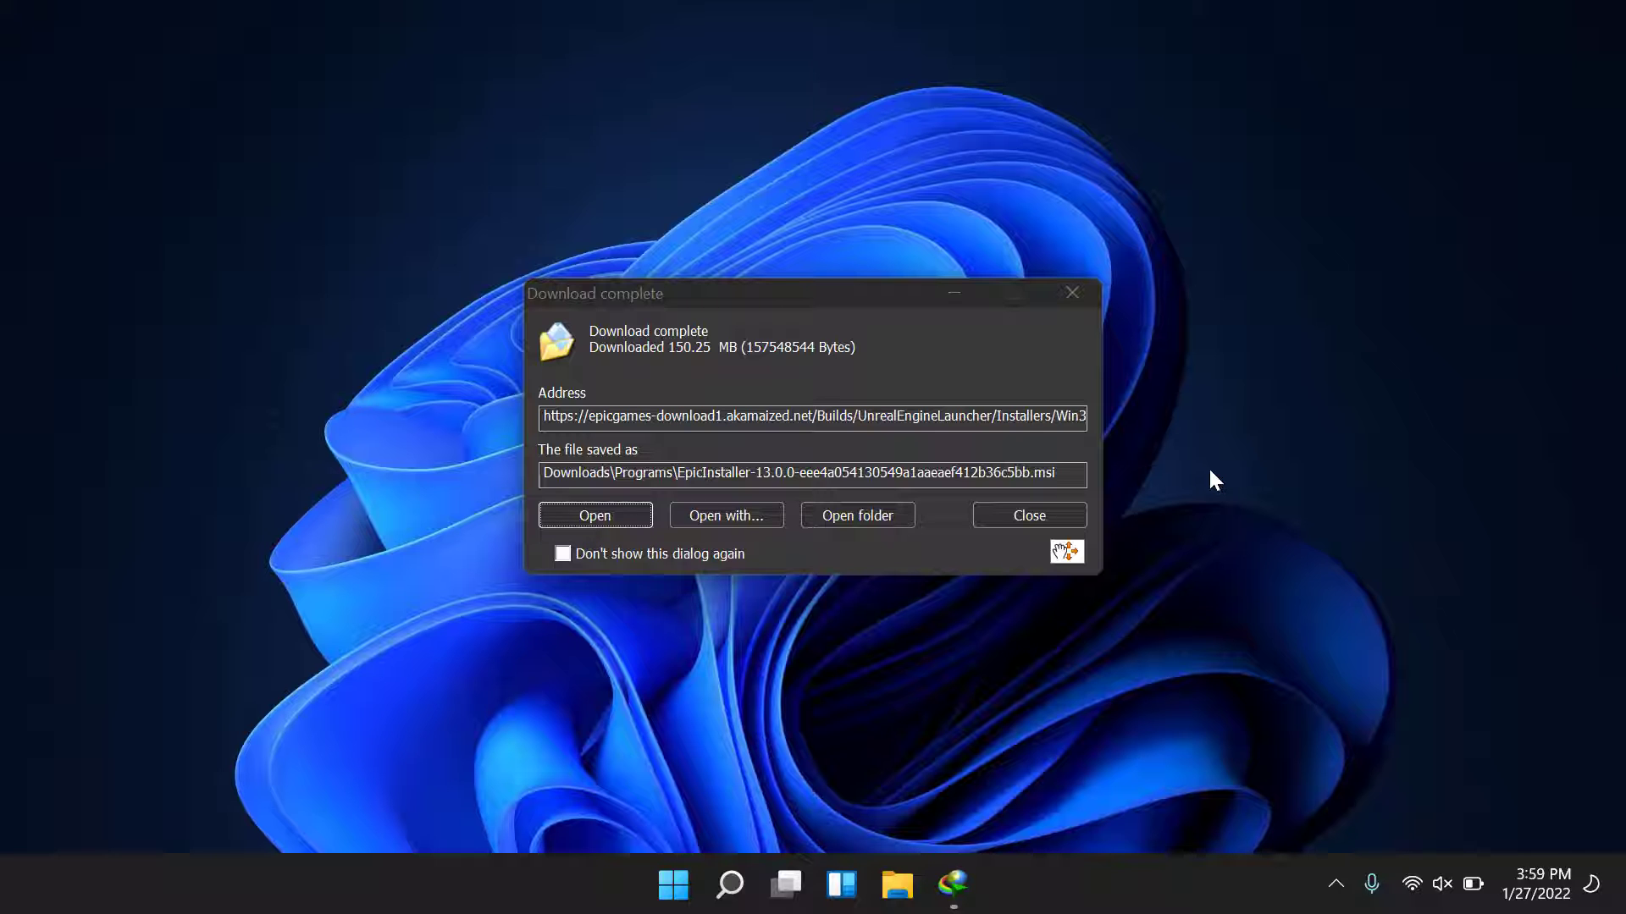
Run the downloaded installer, install the launcher in the default folder, and choose to sign in with Epic Games
left_click(623, 516)
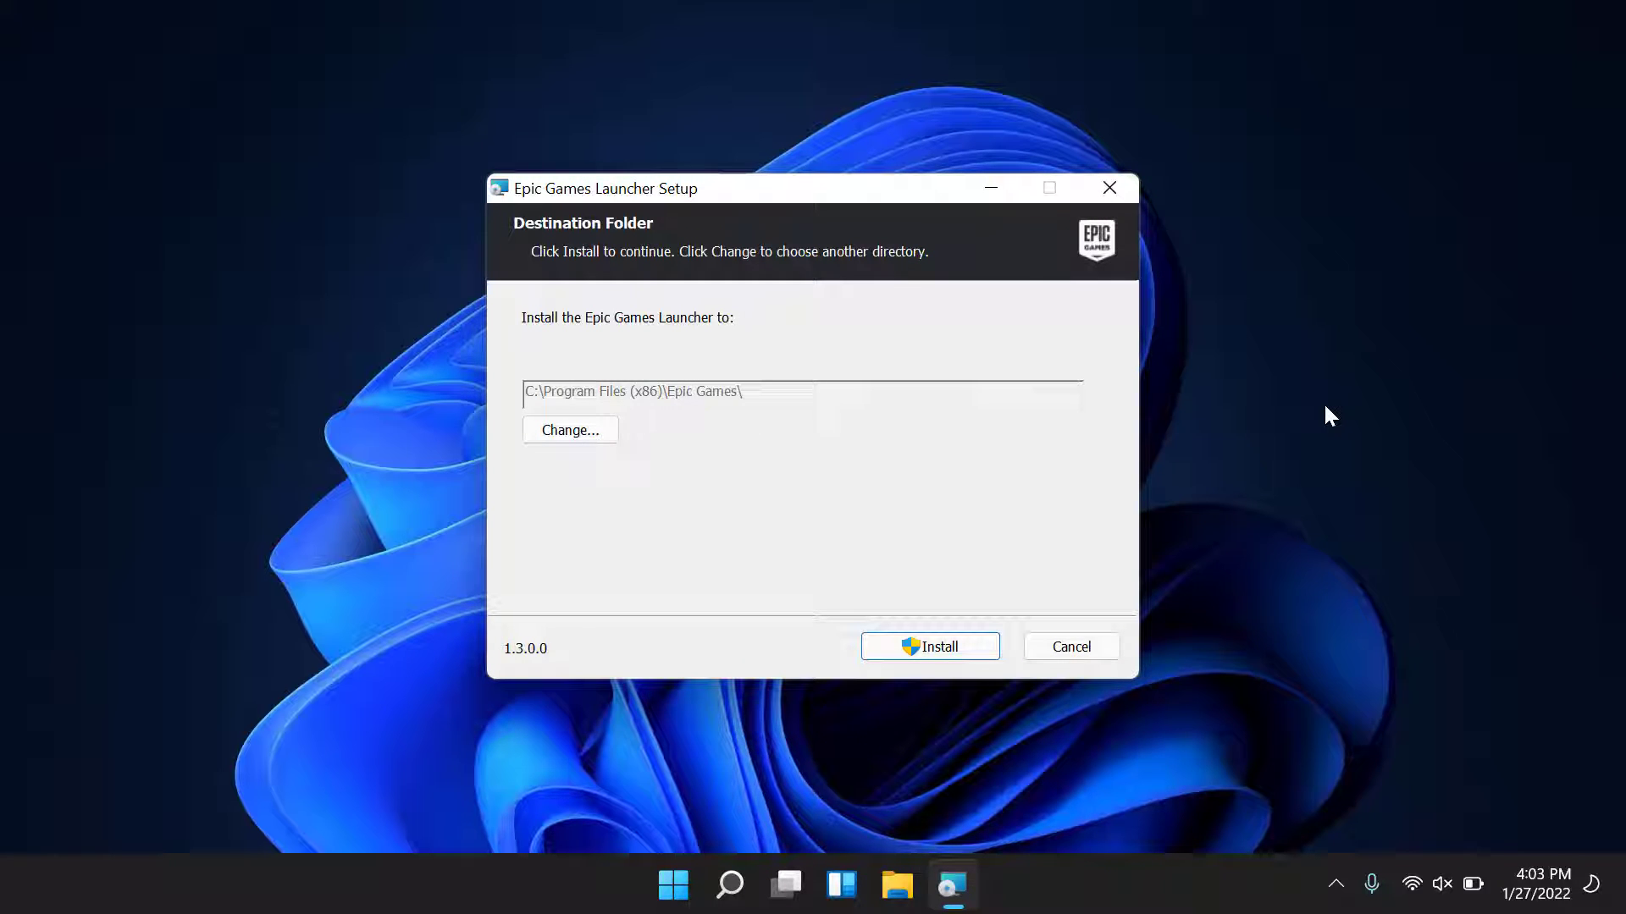
left_click(954, 649)
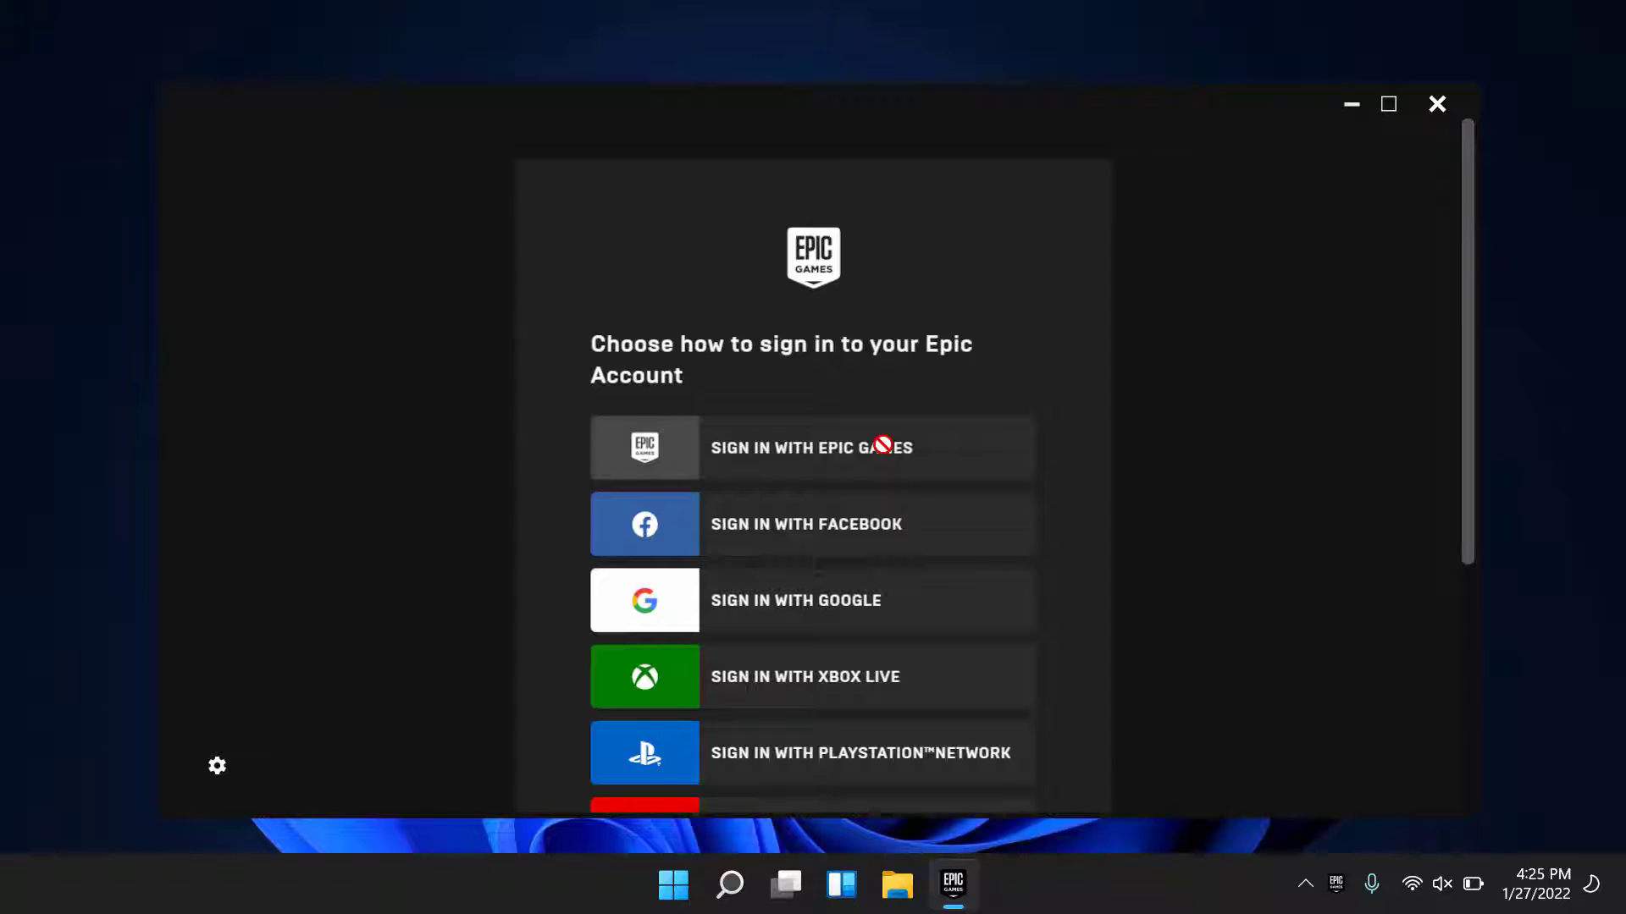
left_click(884, 445)
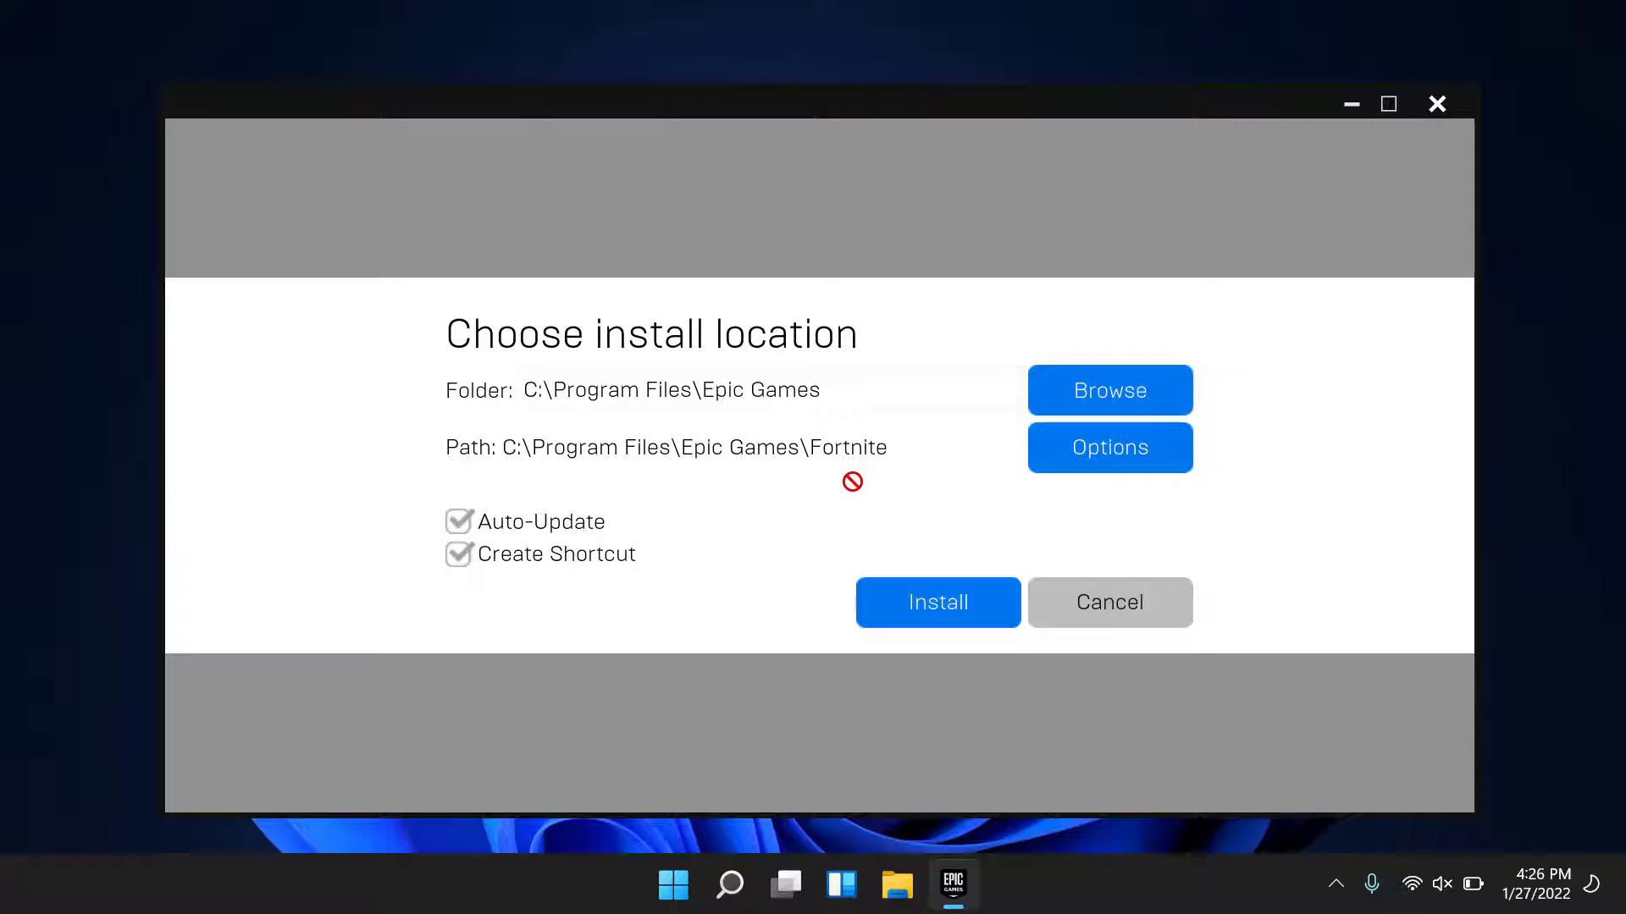
Browse for Fortnite's install location on New Volume (E:), creating and opening a new folder named Games there
left_click(1043, 389)
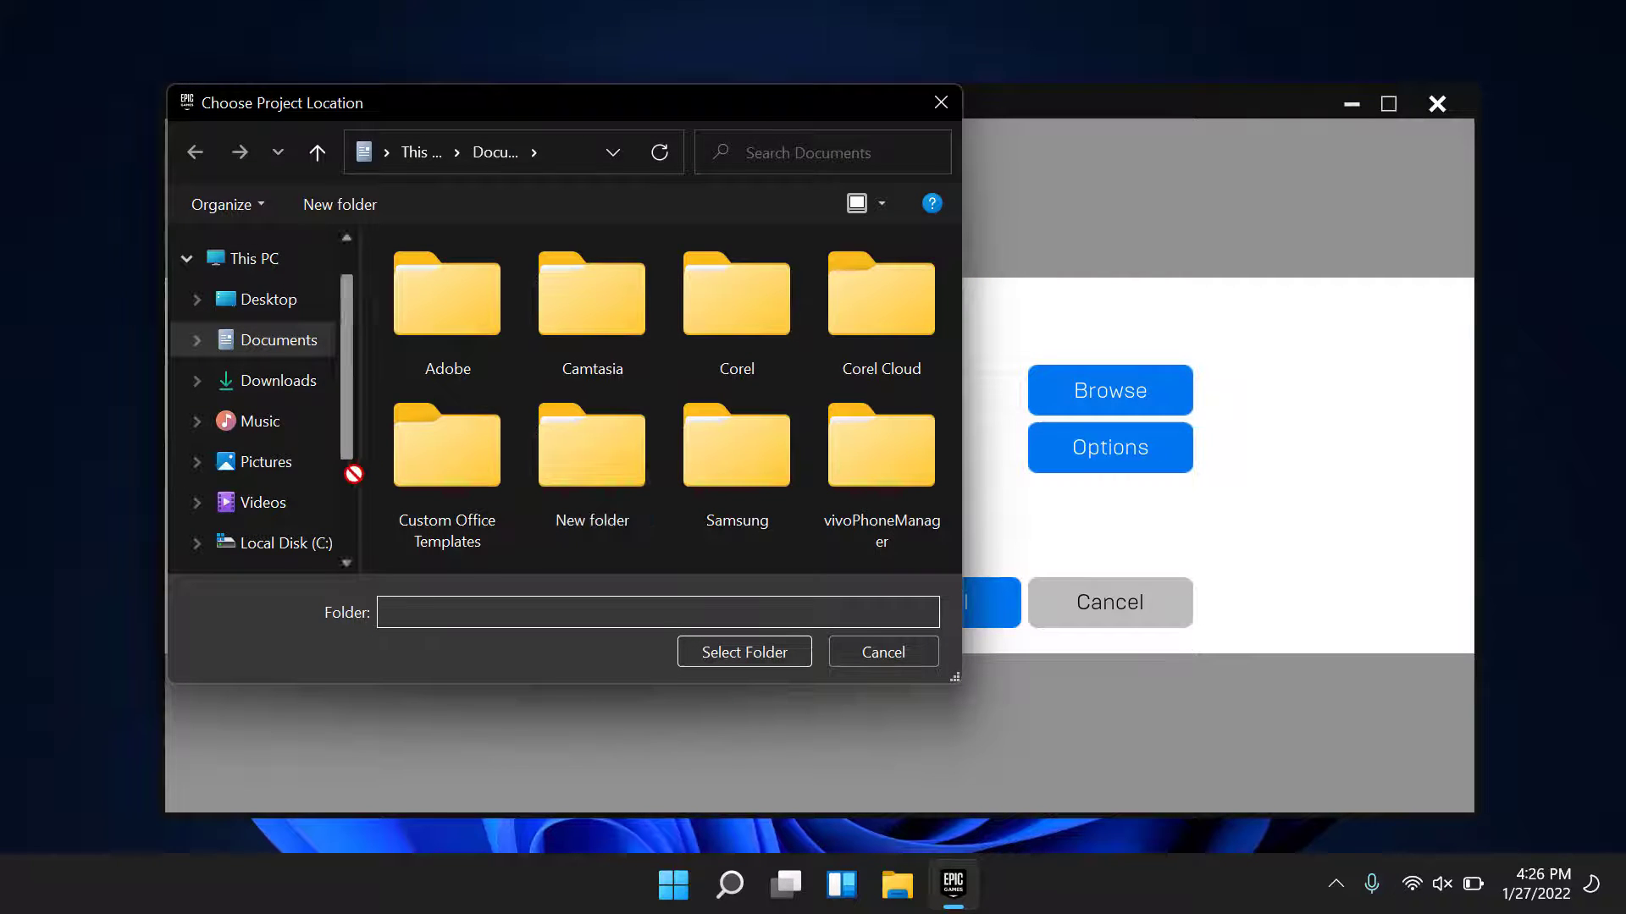
scroll(354, 473, "down", 3)
left_click(310, 449)
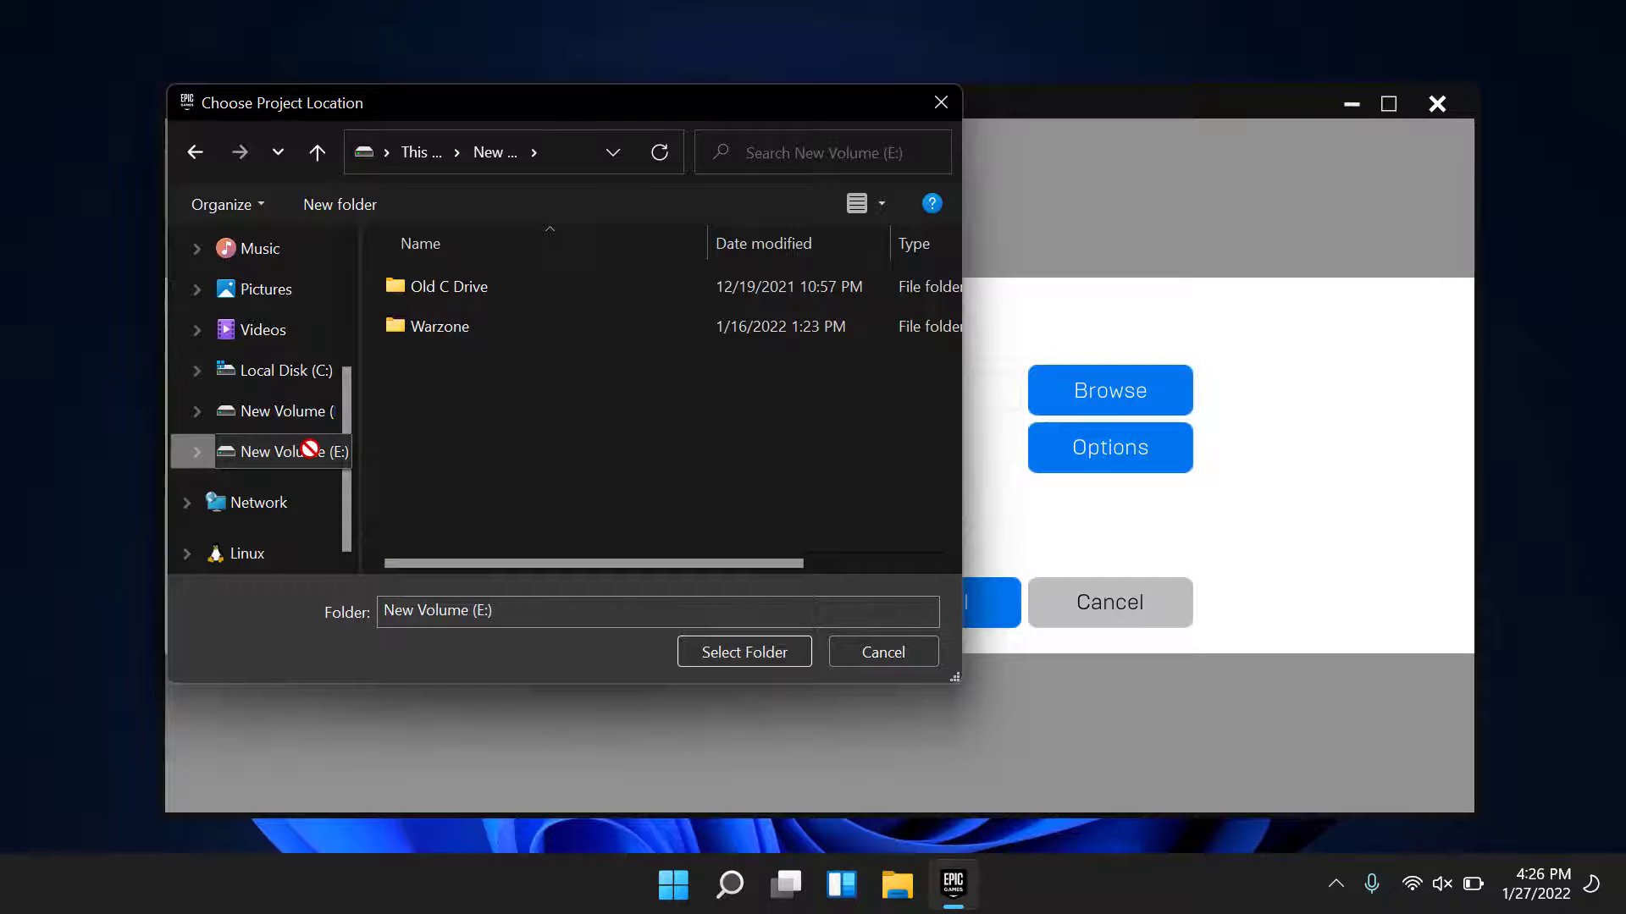
right_click(406, 377)
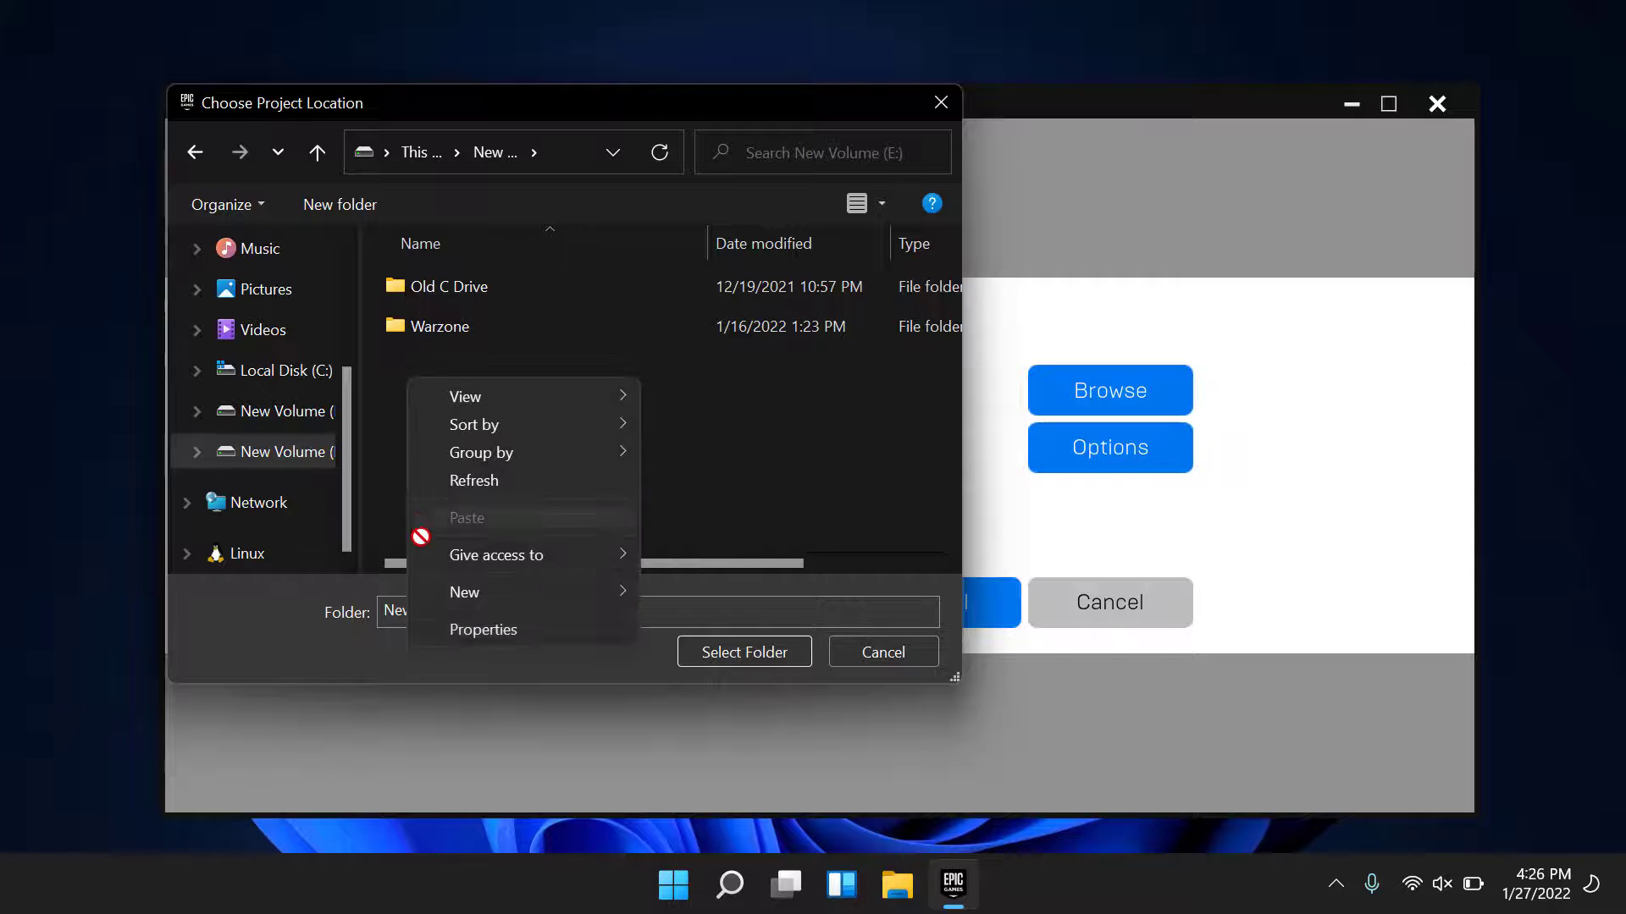
mouse_move(526, 591)
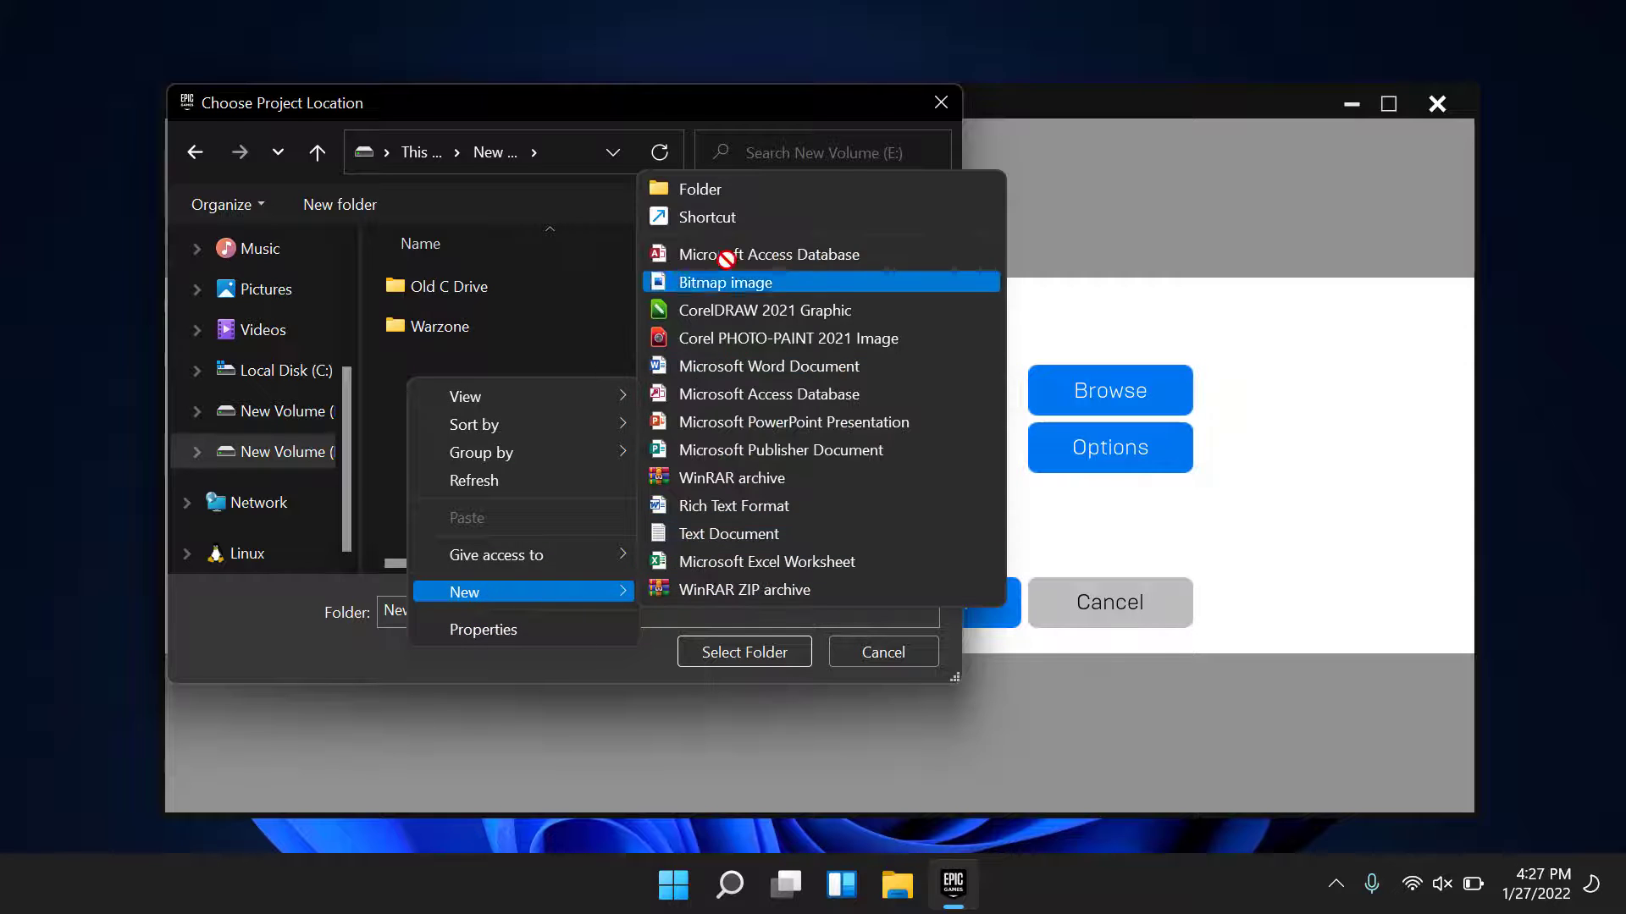
left_click(713, 188)
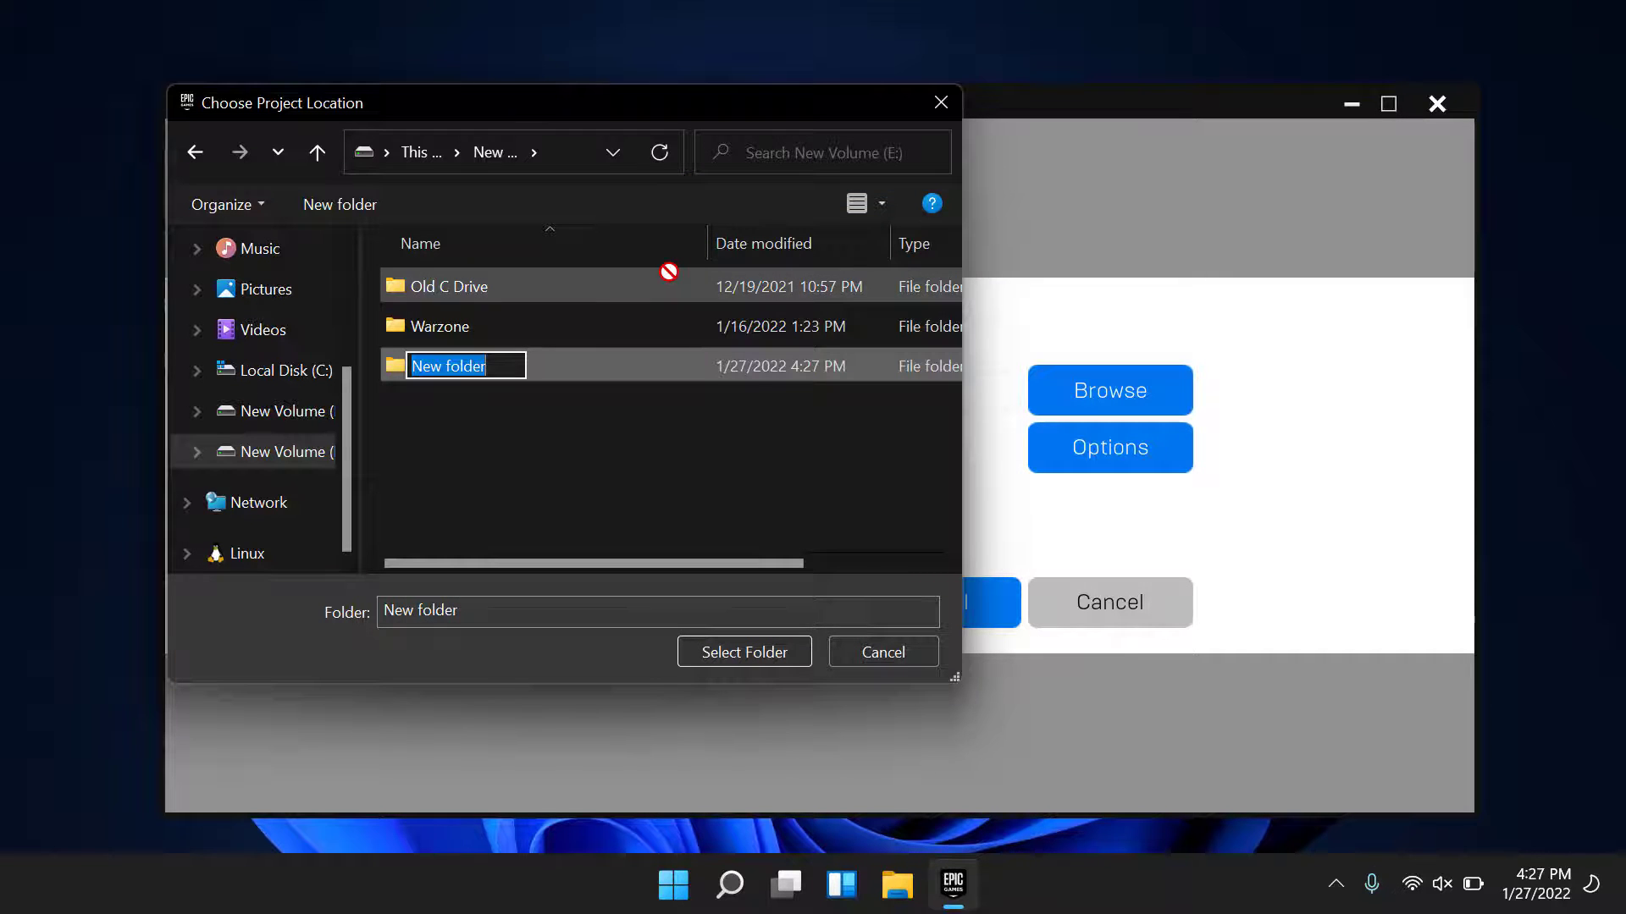
type("Games")
key("Return")
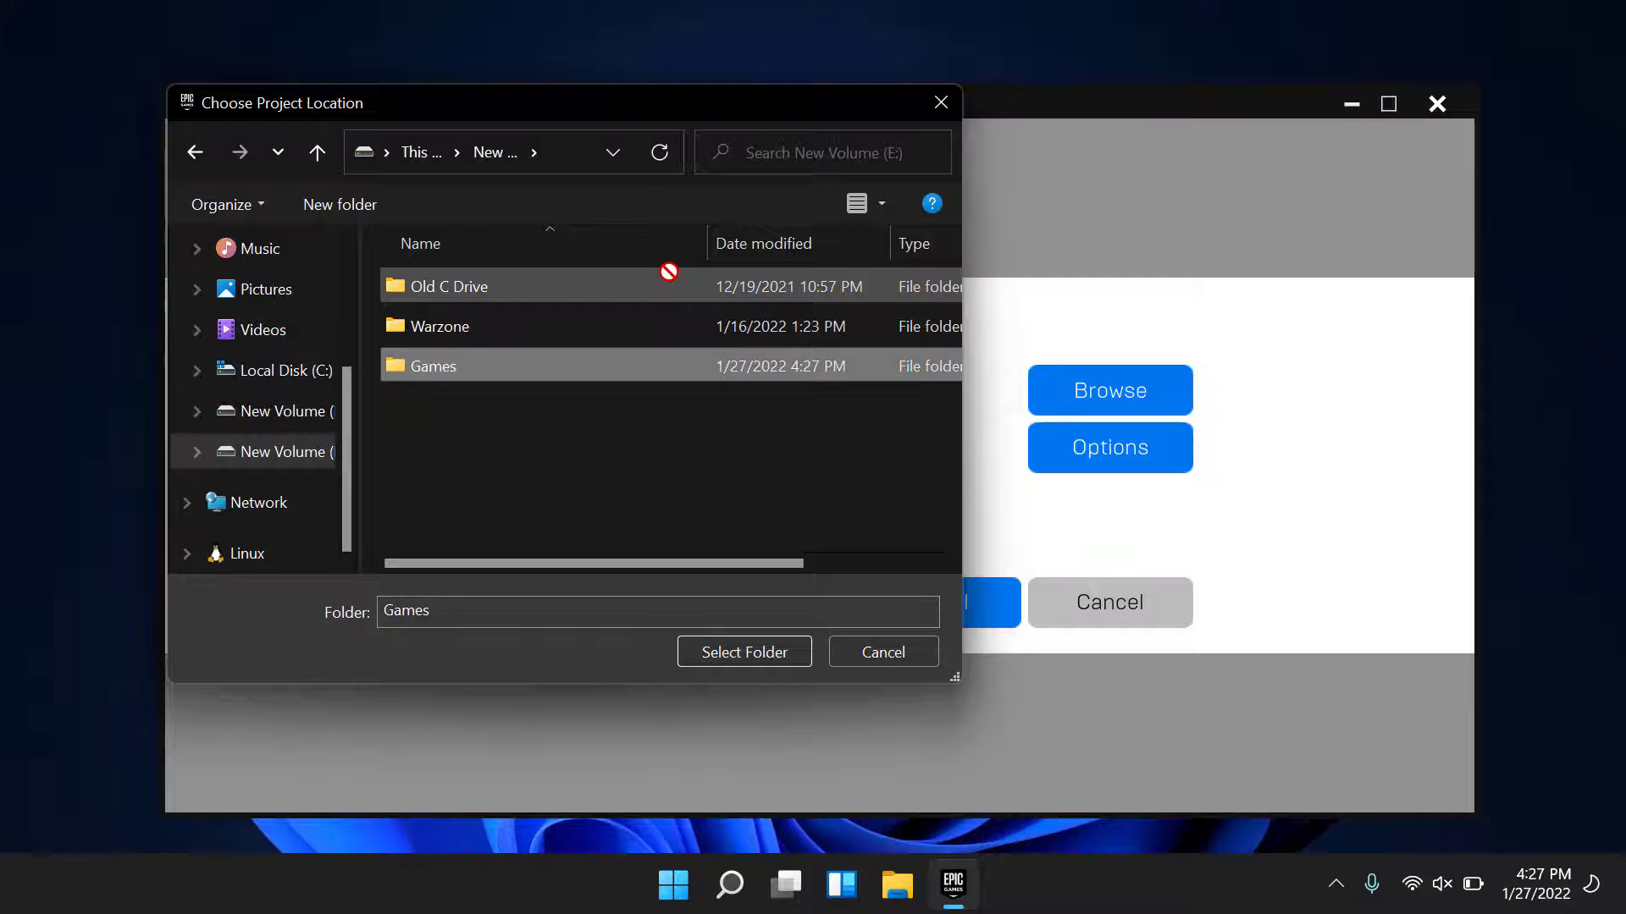
key("Return")
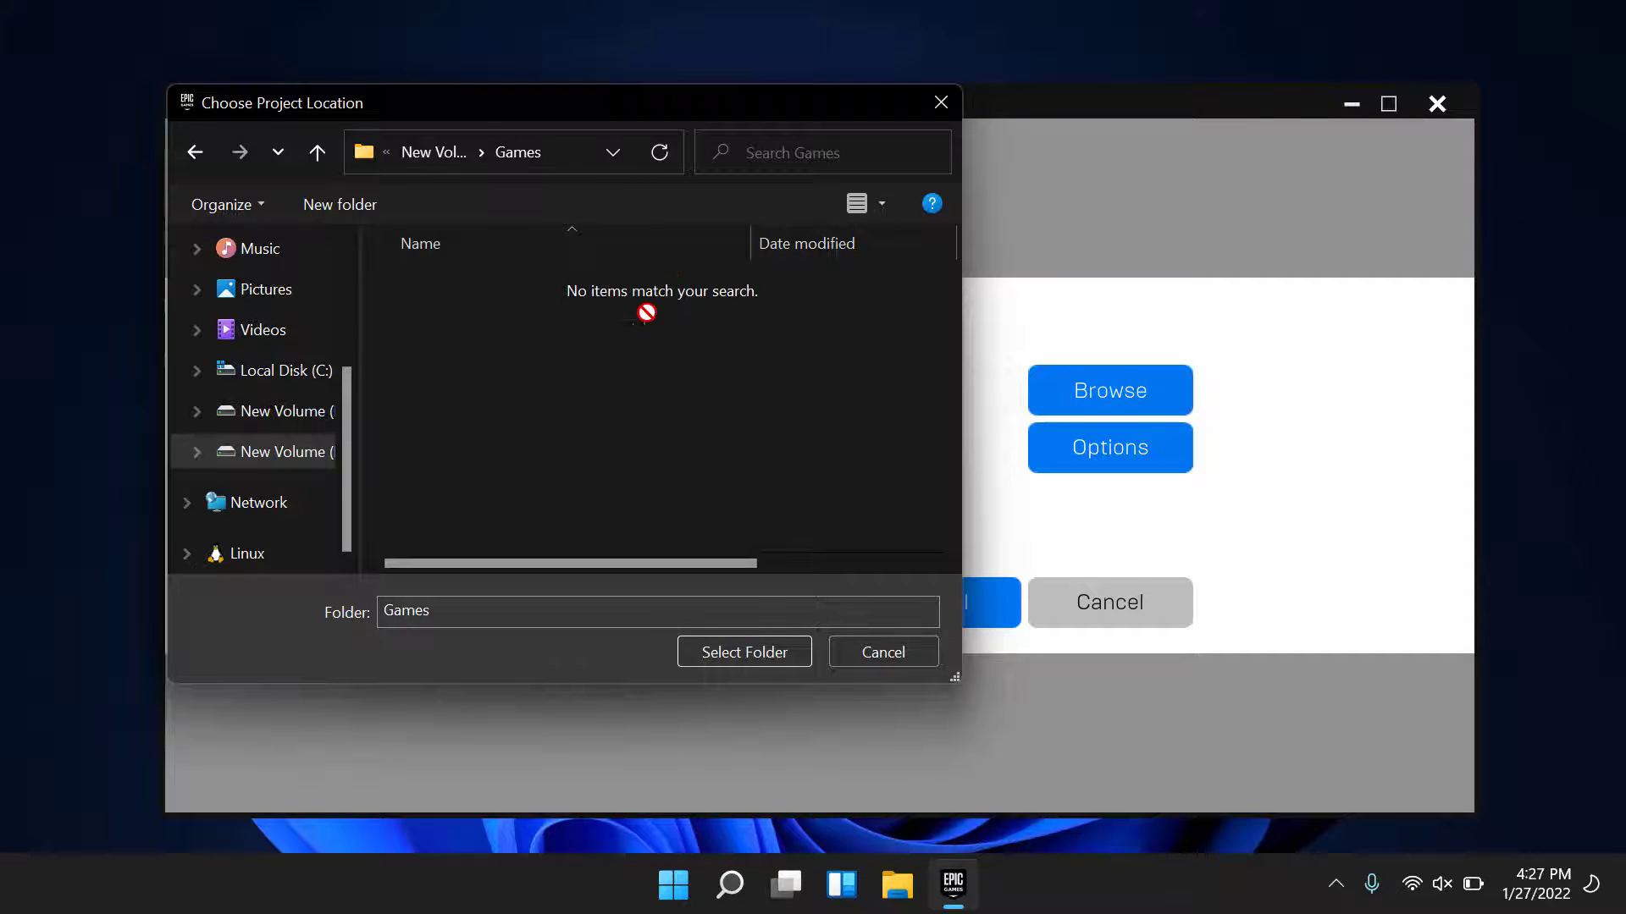
Create a folder named Fornite inside Games and select it as the install location
left_click_drag(594, 100, 424, 86)
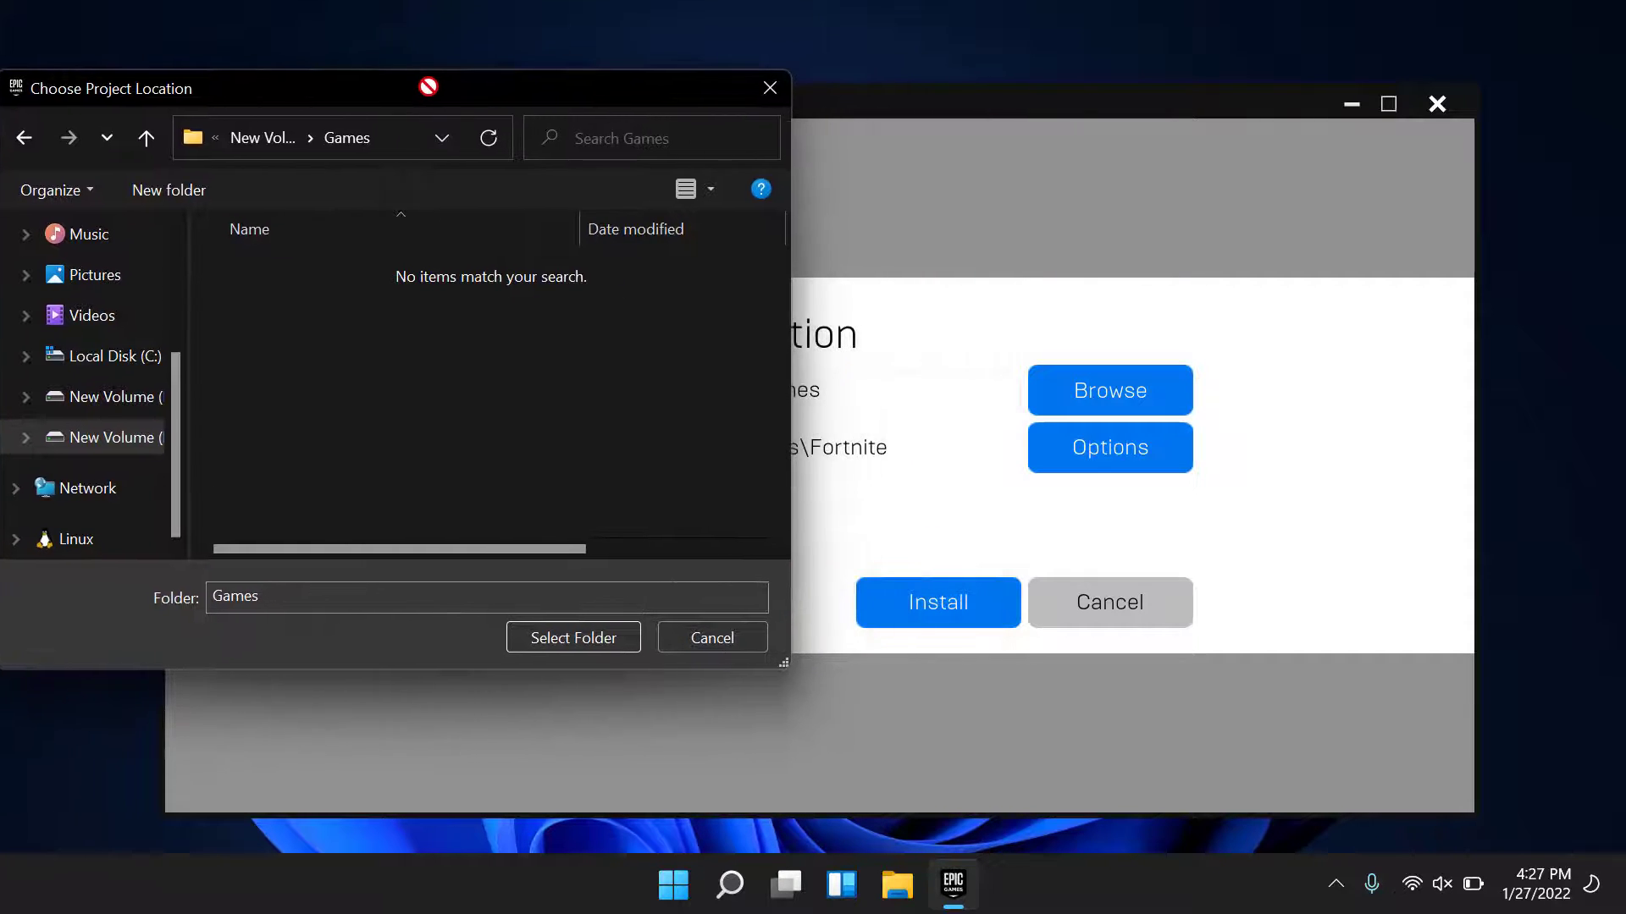
right_click(267, 347)
mouse_move(381, 627)
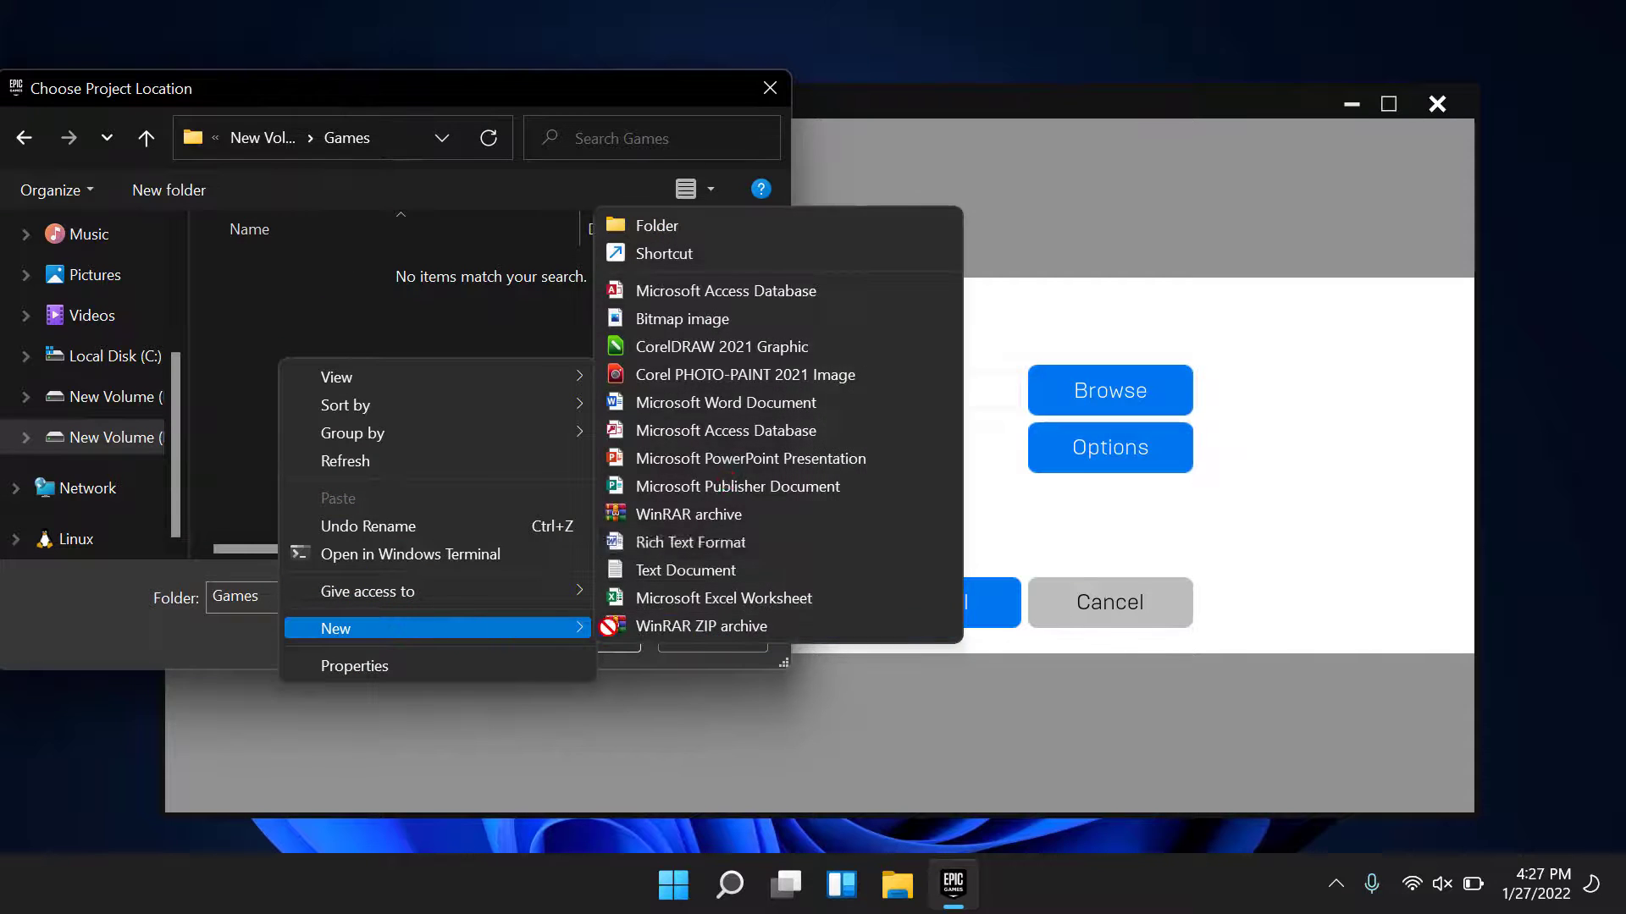
left_click(657, 227)
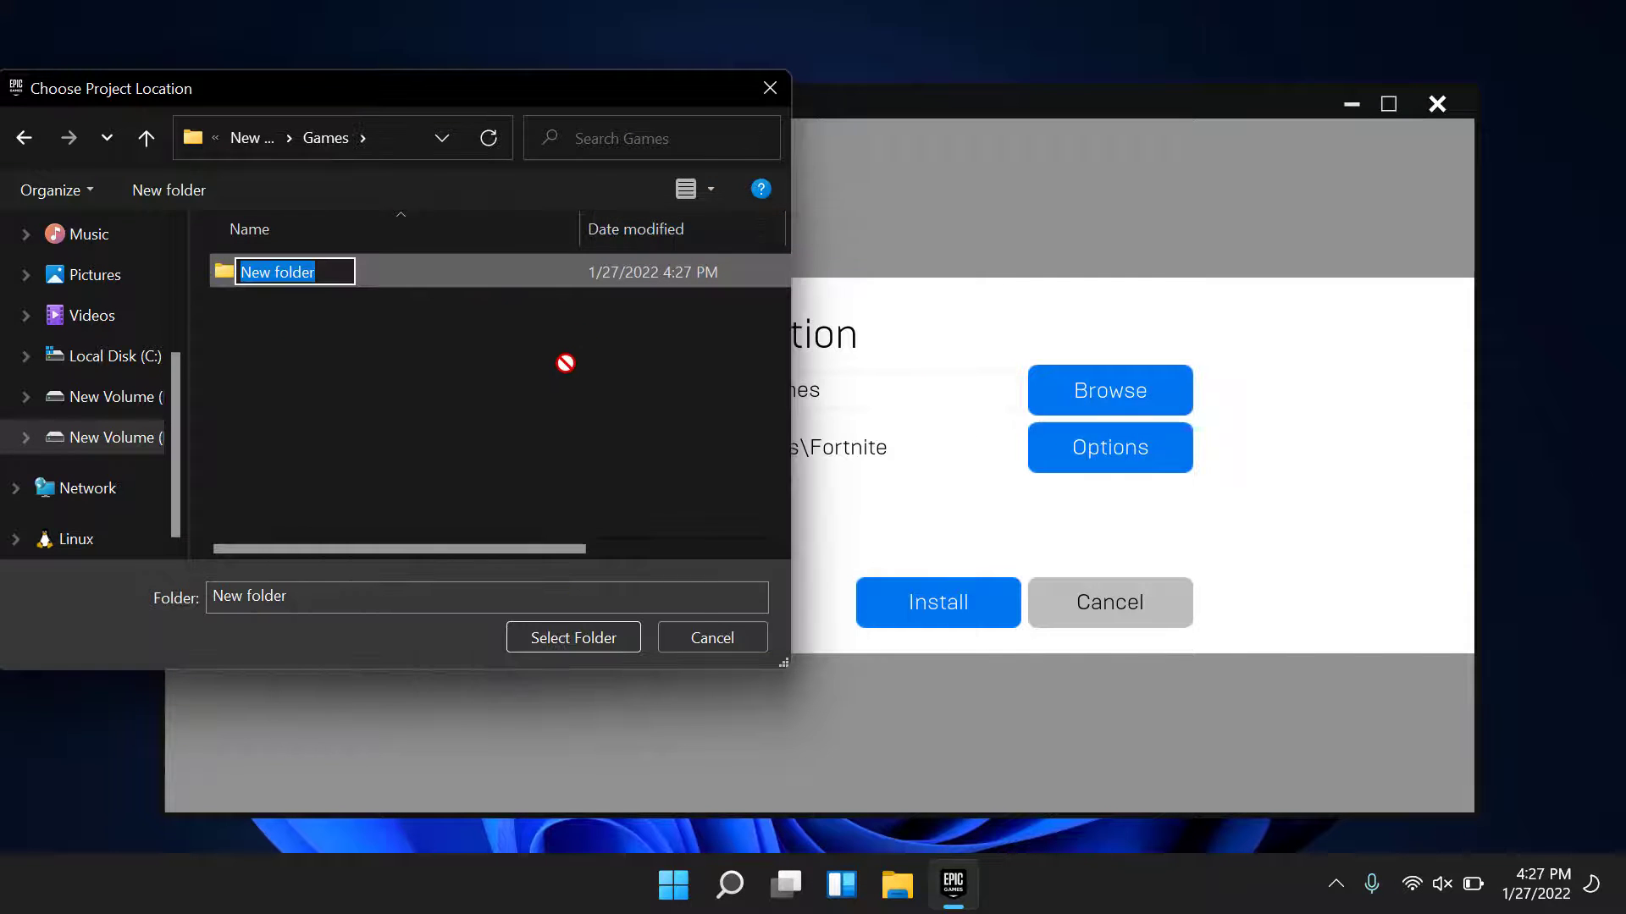
type("For")
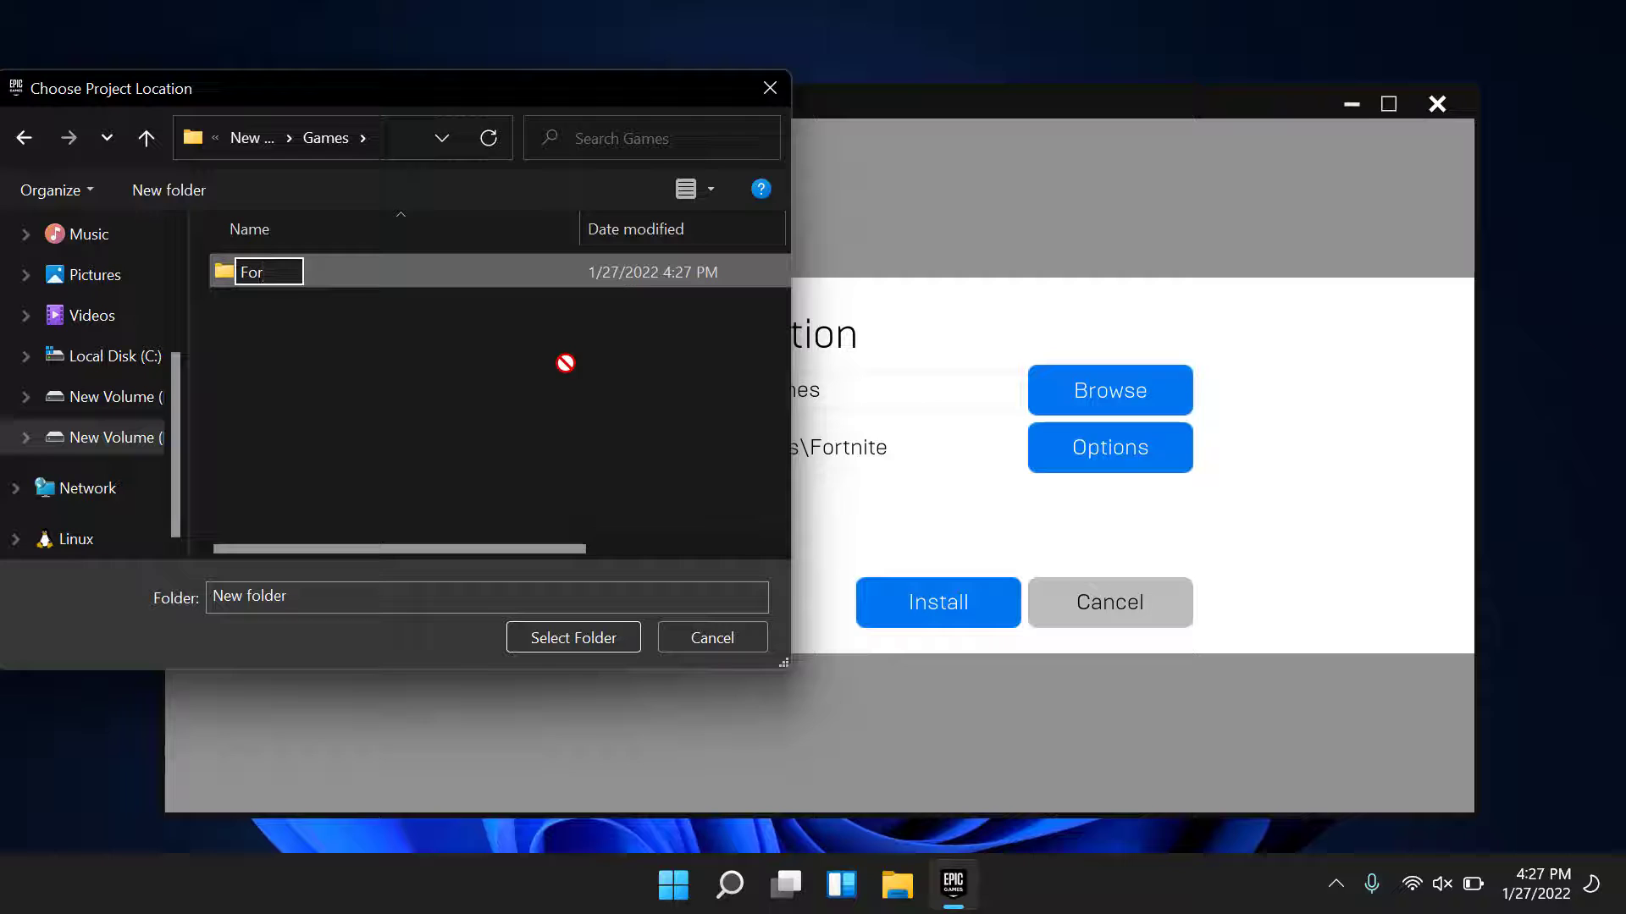
type("nite")
key("Return")
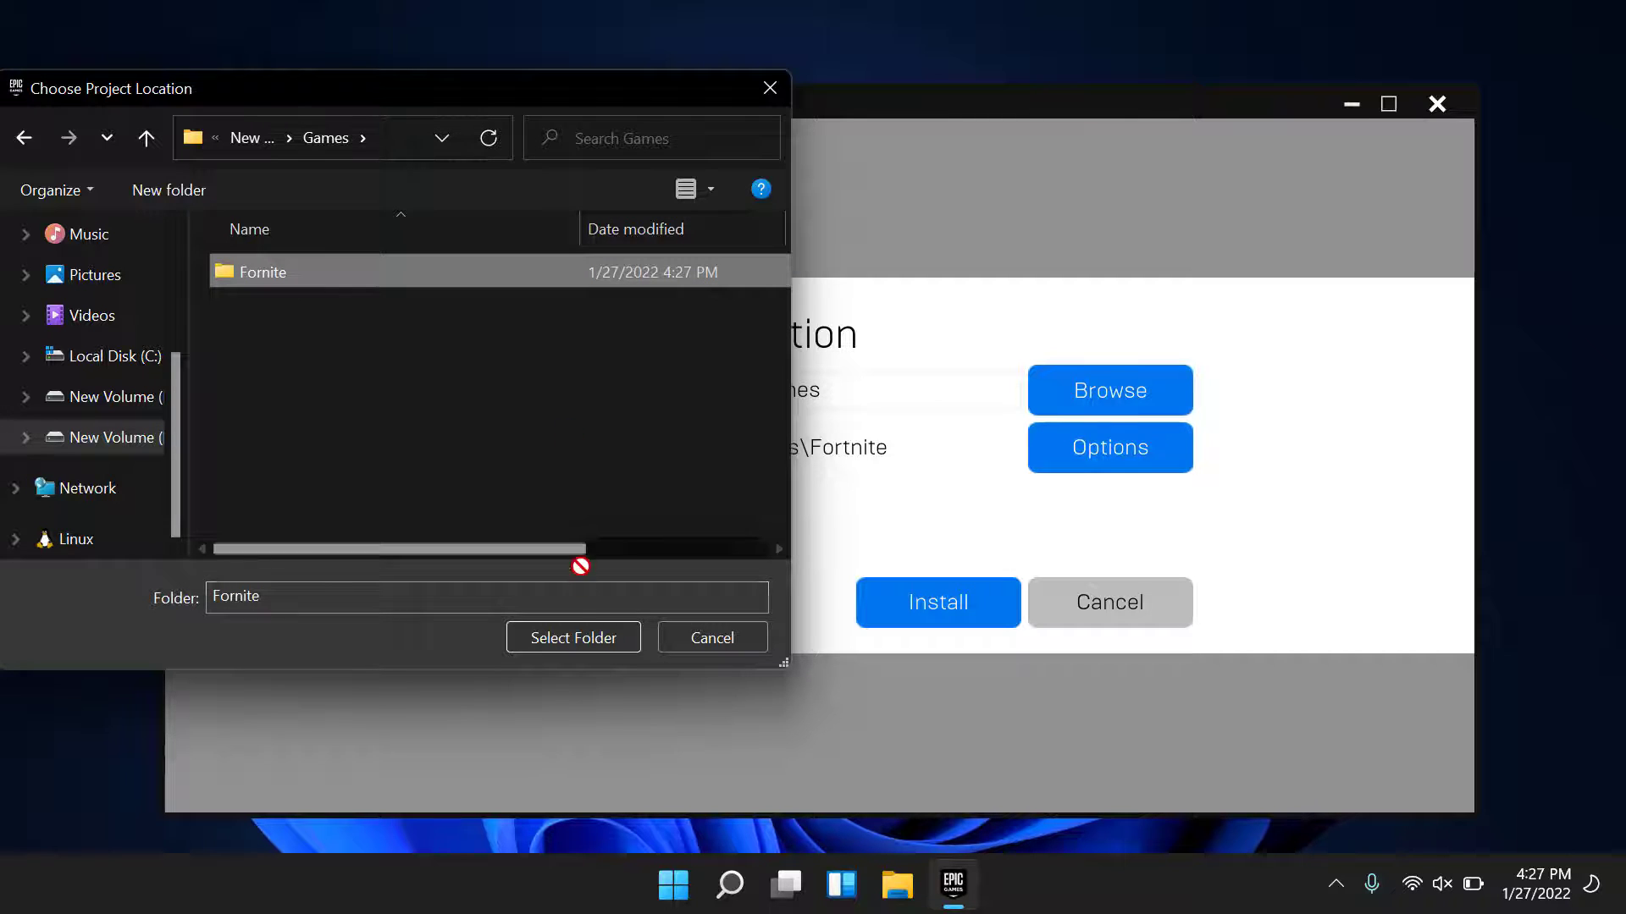
left_click(574, 637)
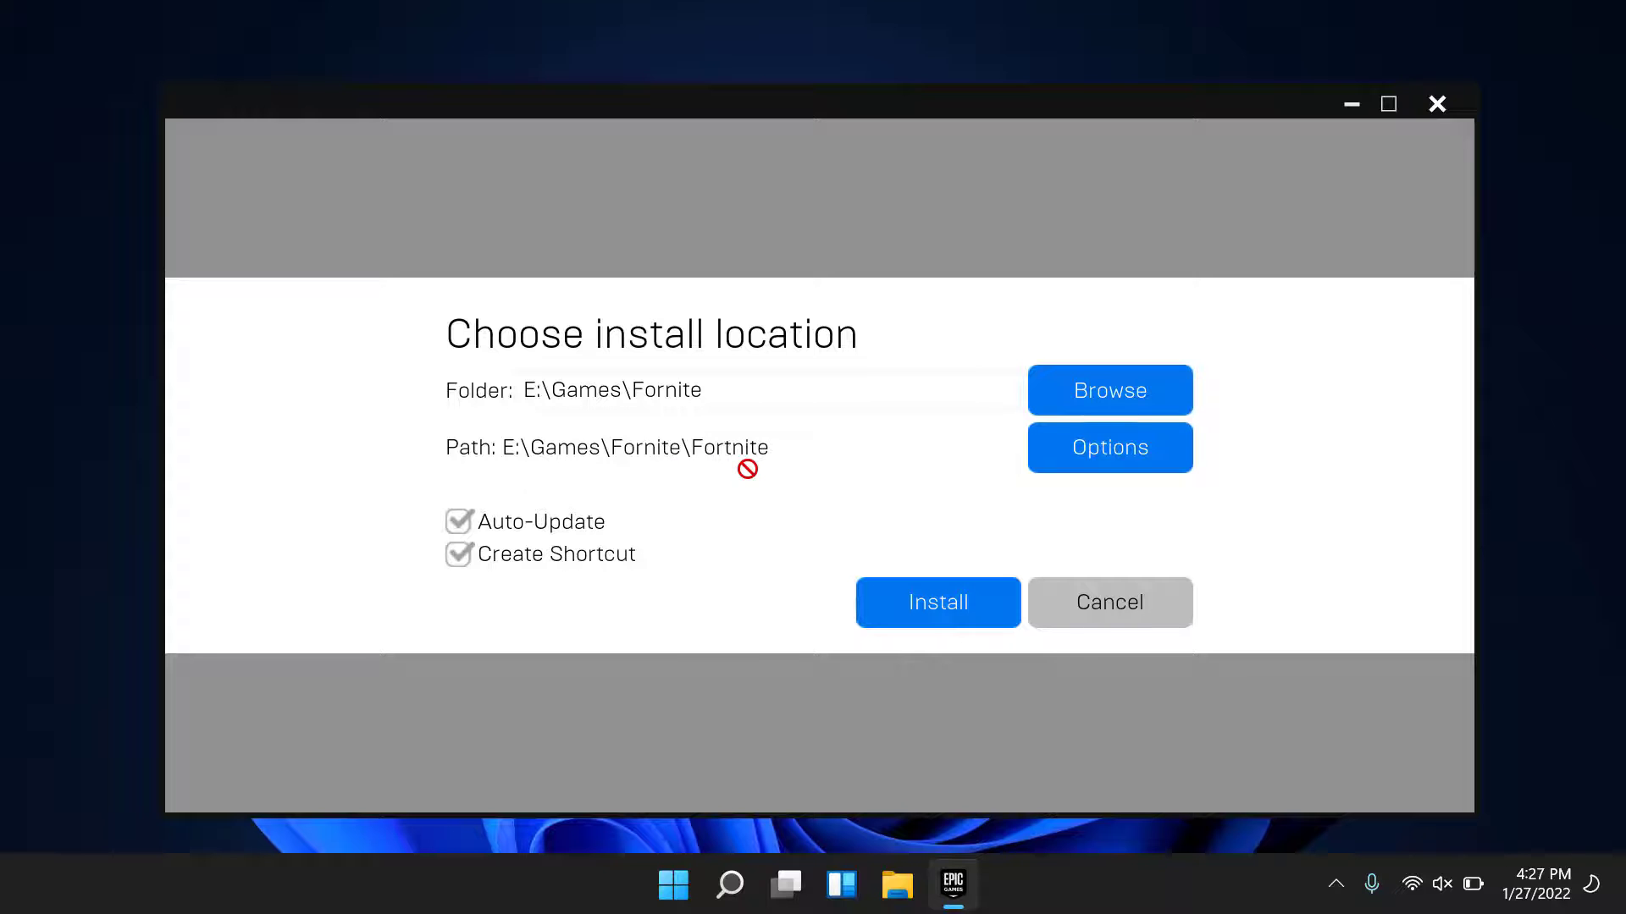
Confirm the Fortnite installation in E:\Games\Fornite and close the blank window
left_click(952, 602)
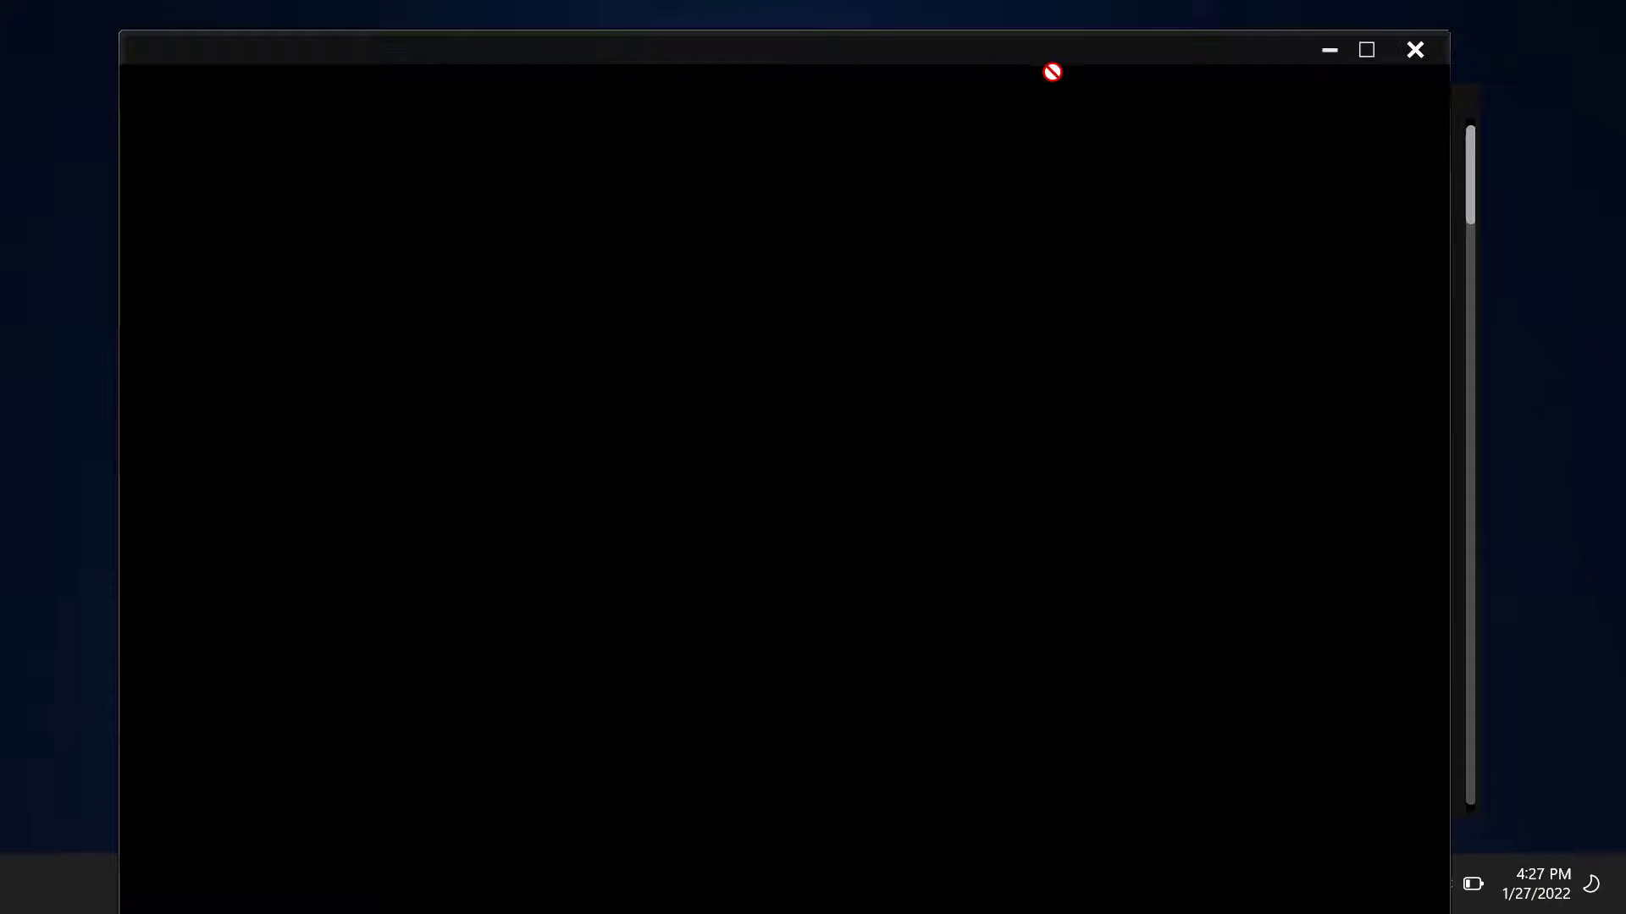
left_click(1415, 50)
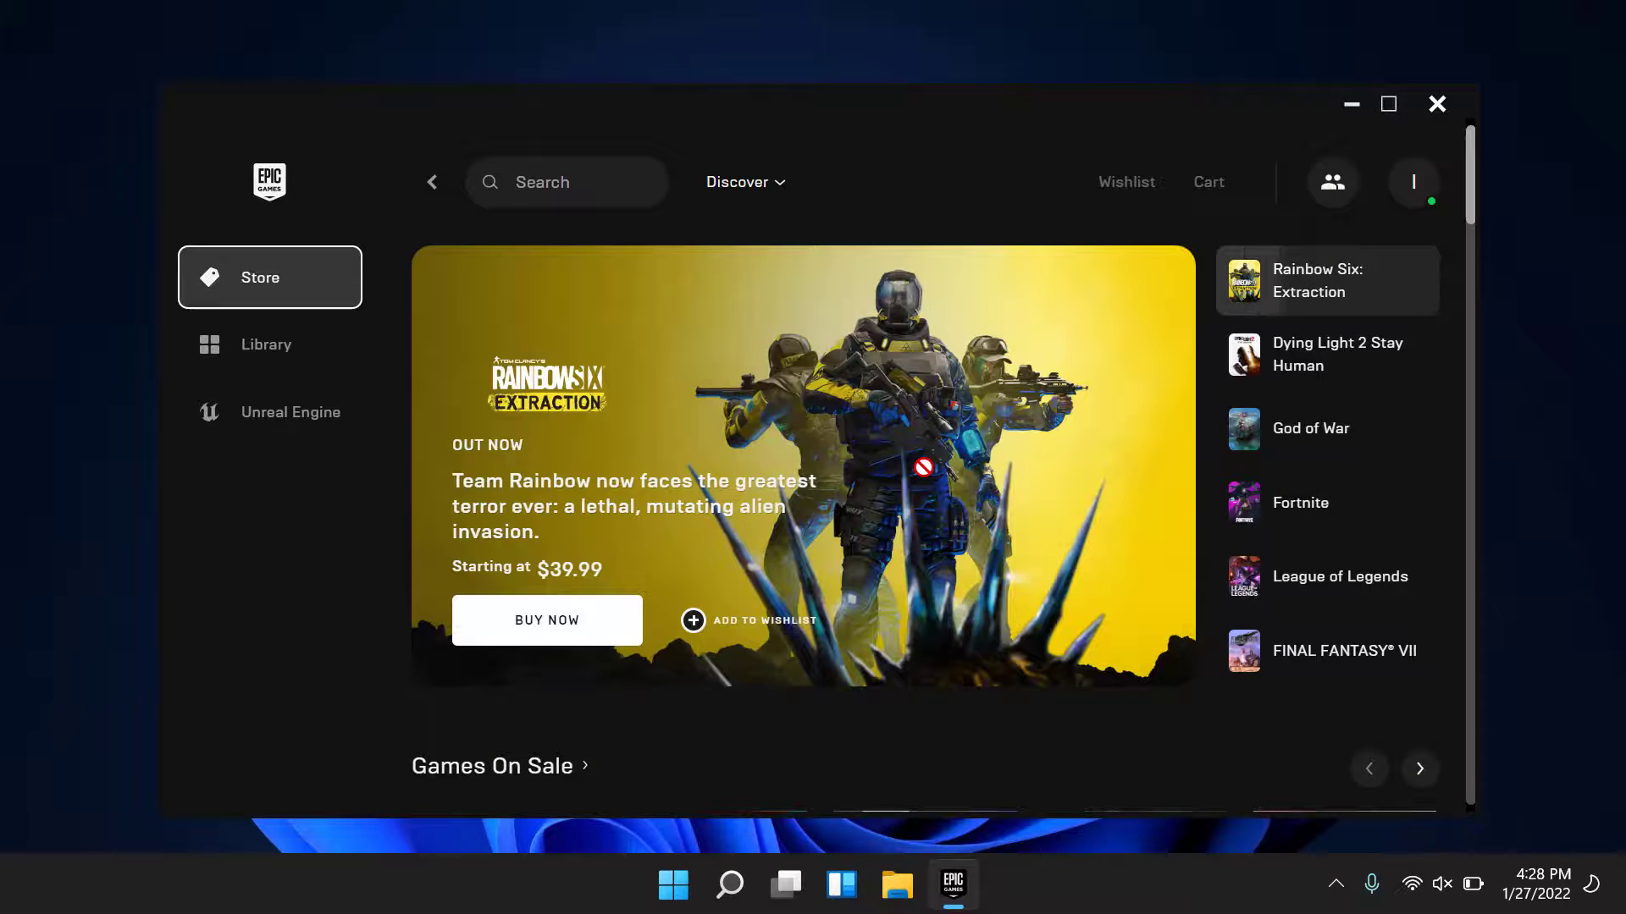
Search the store for "fort" and open the Fortnite page
left_click(567, 179)
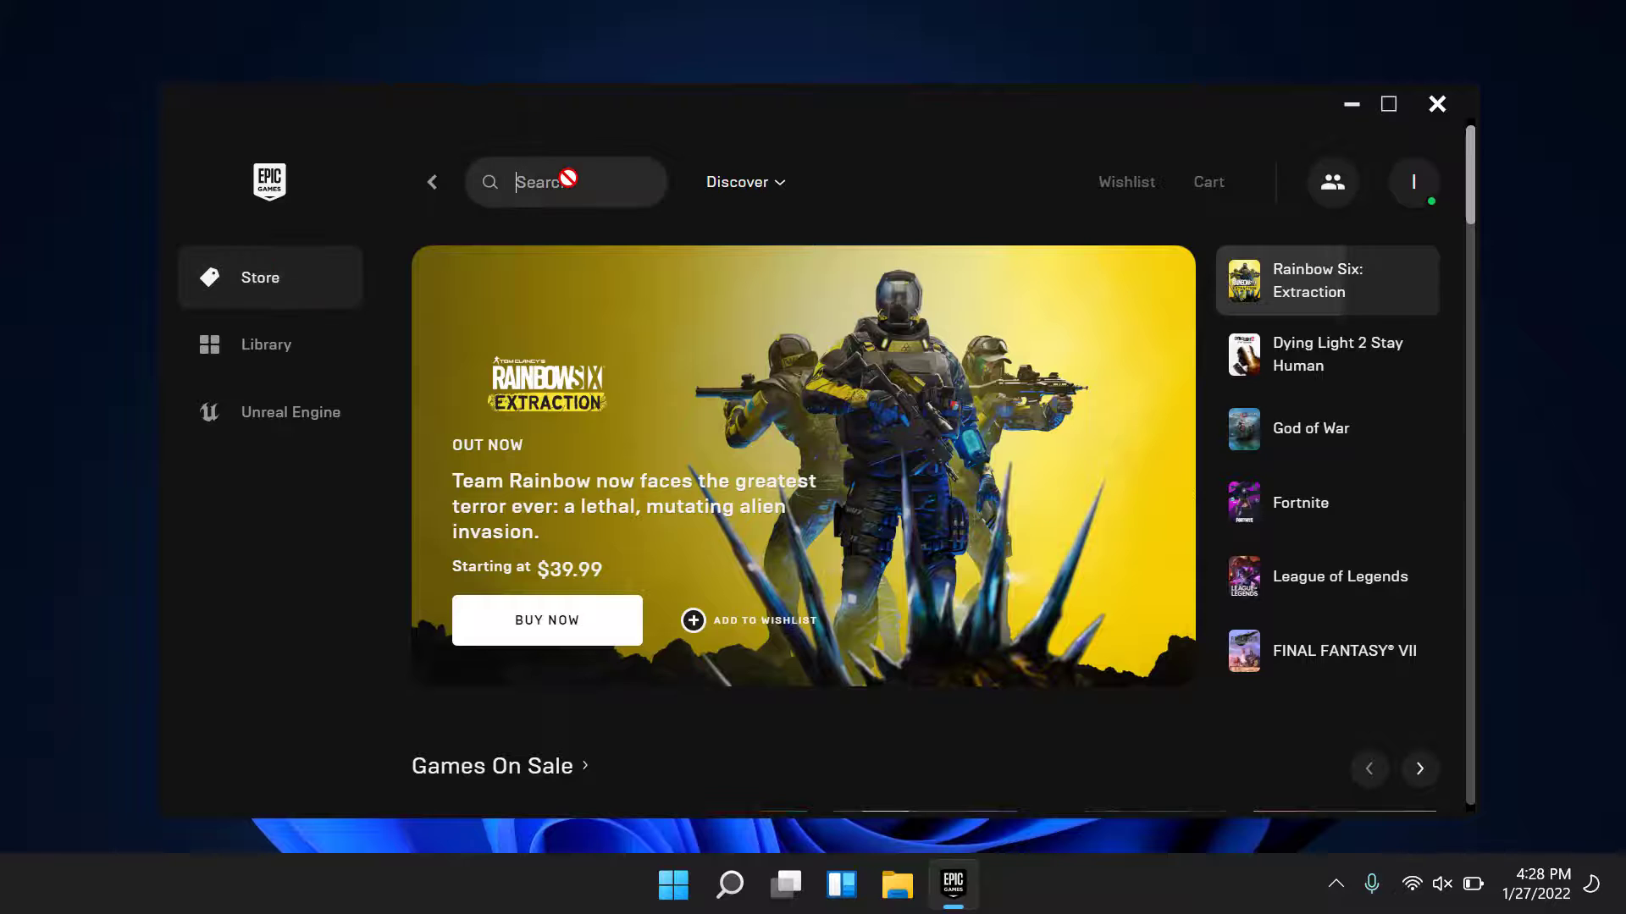
type("fo")
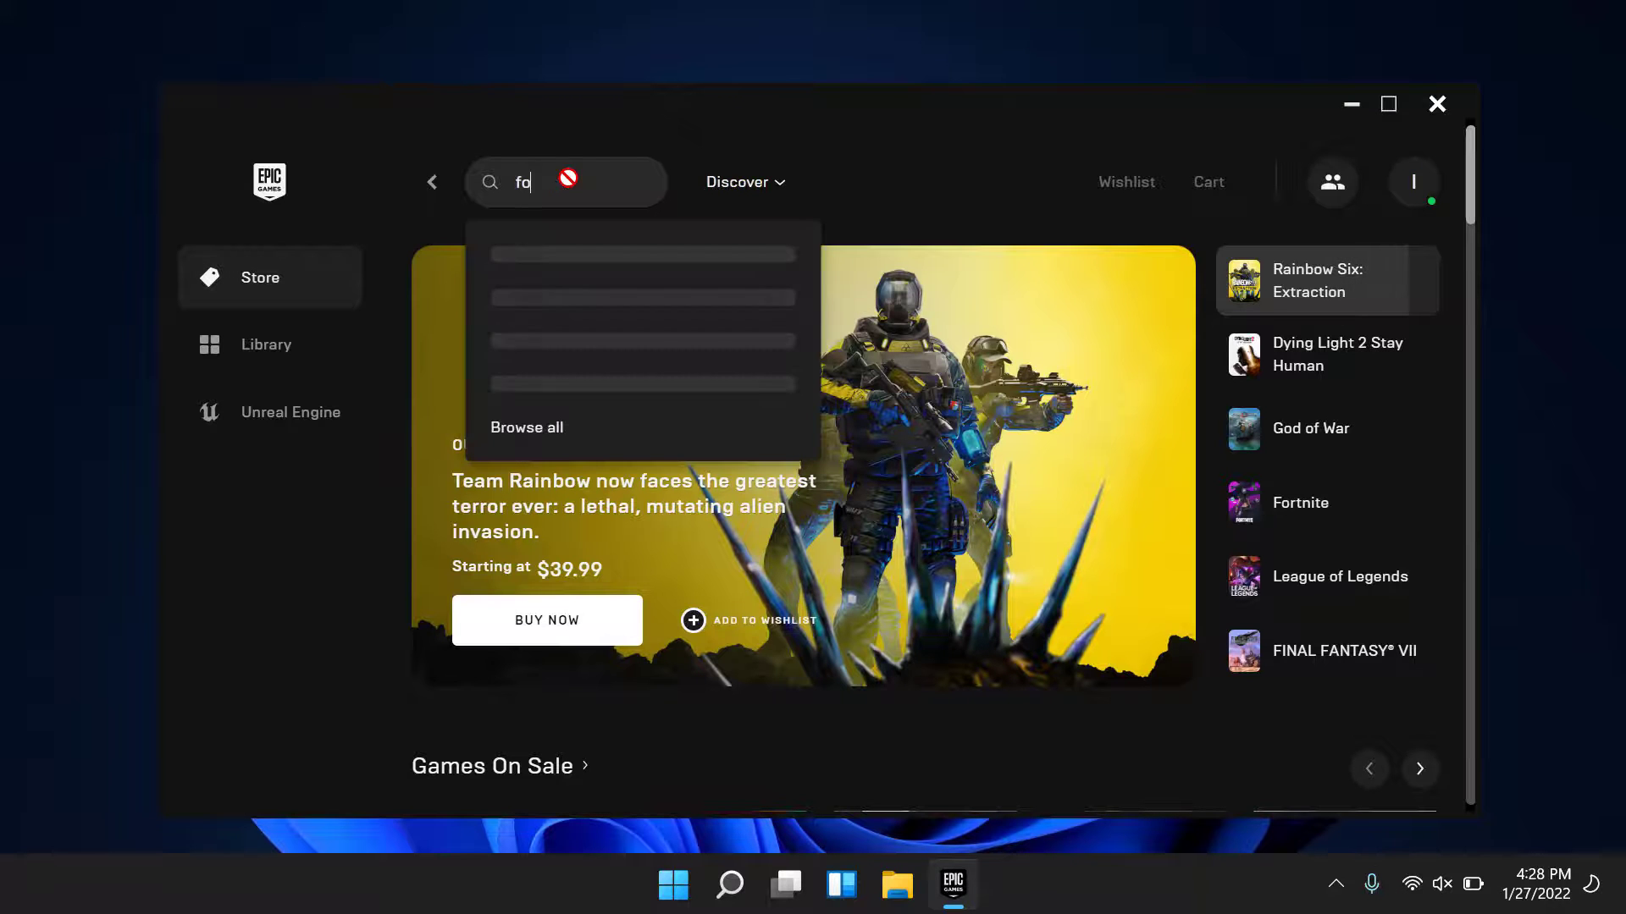
type("rt")
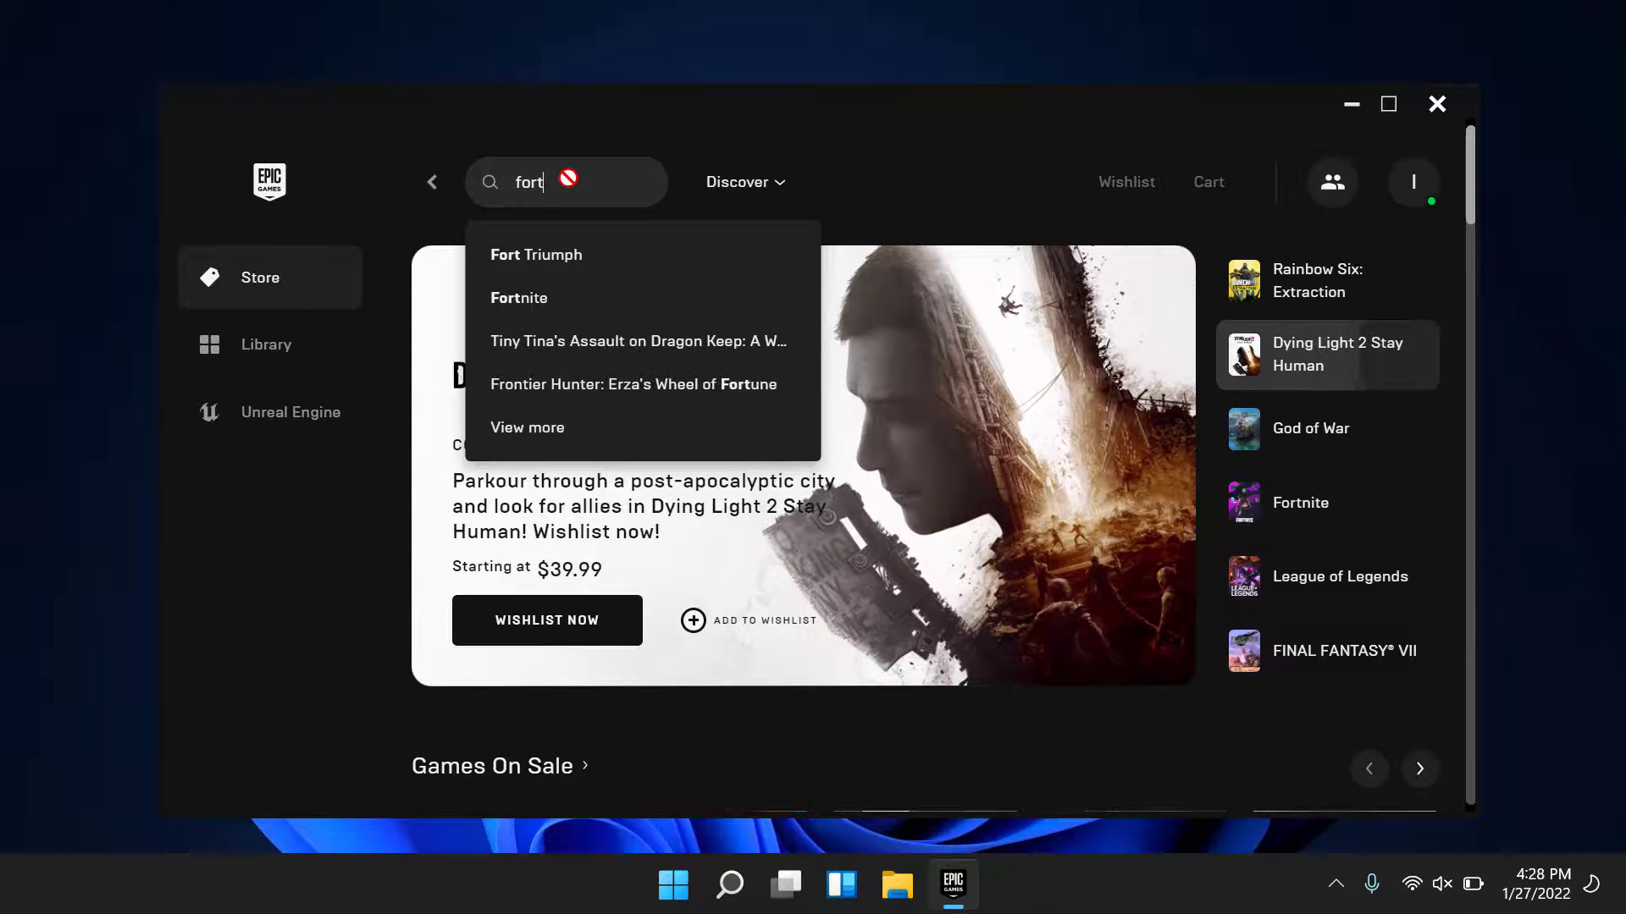
left_click(537, 296)
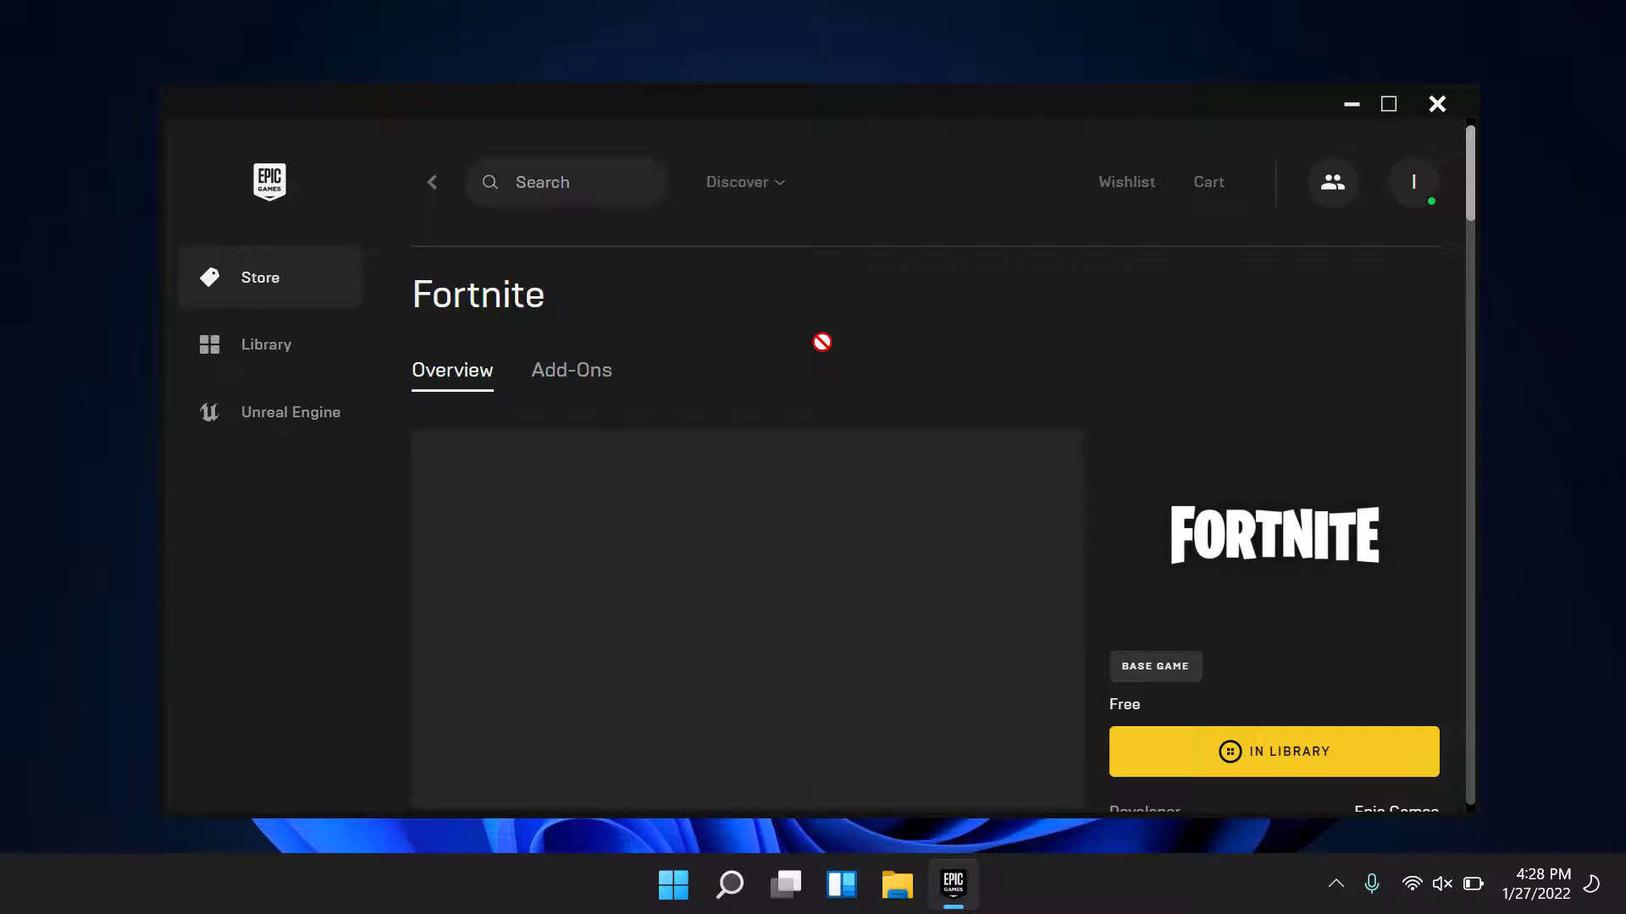
Maximize the launcher window and go from the Fortnite page to the game's entry in the library
left_click(1389, 104)
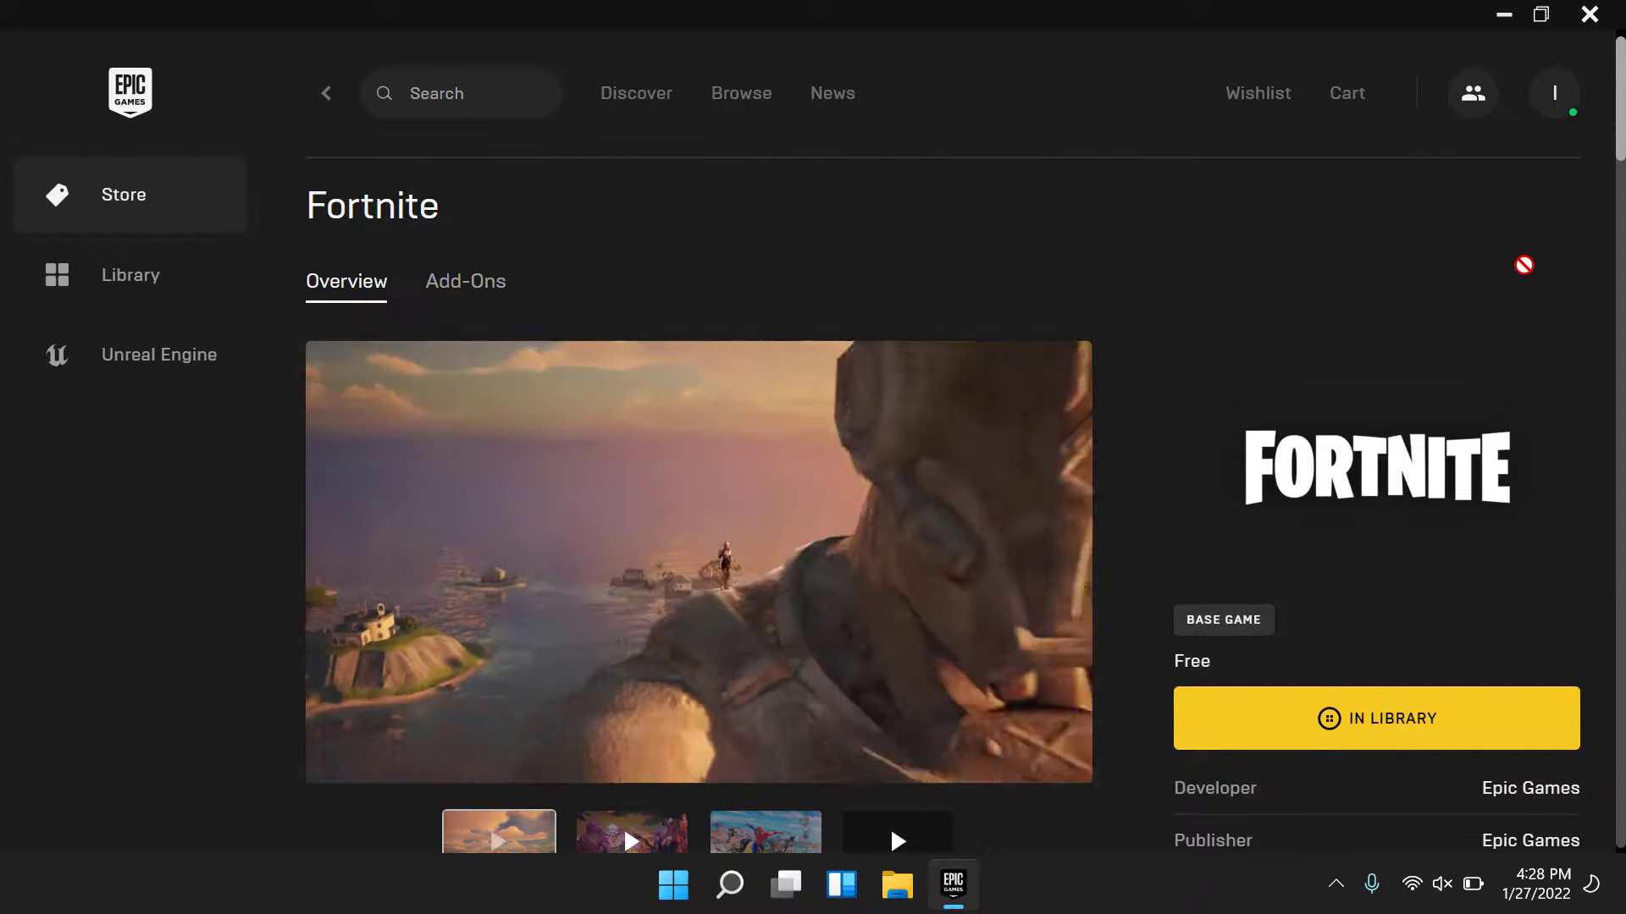
scroll(1524, 265, "down", 1)
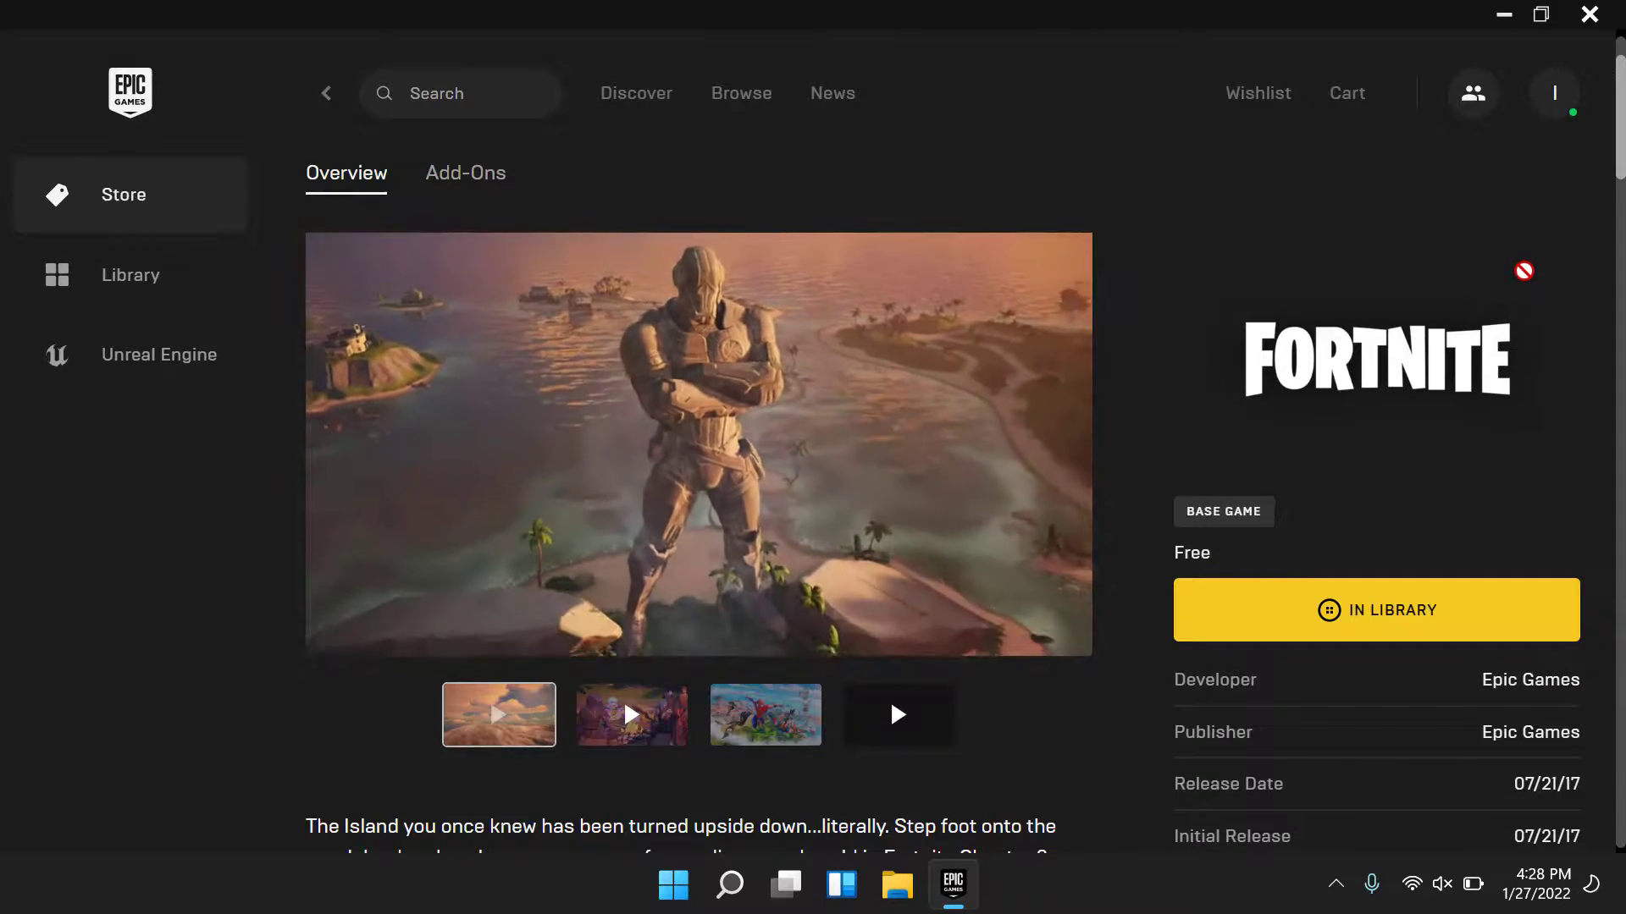
left_click(1393, 613)
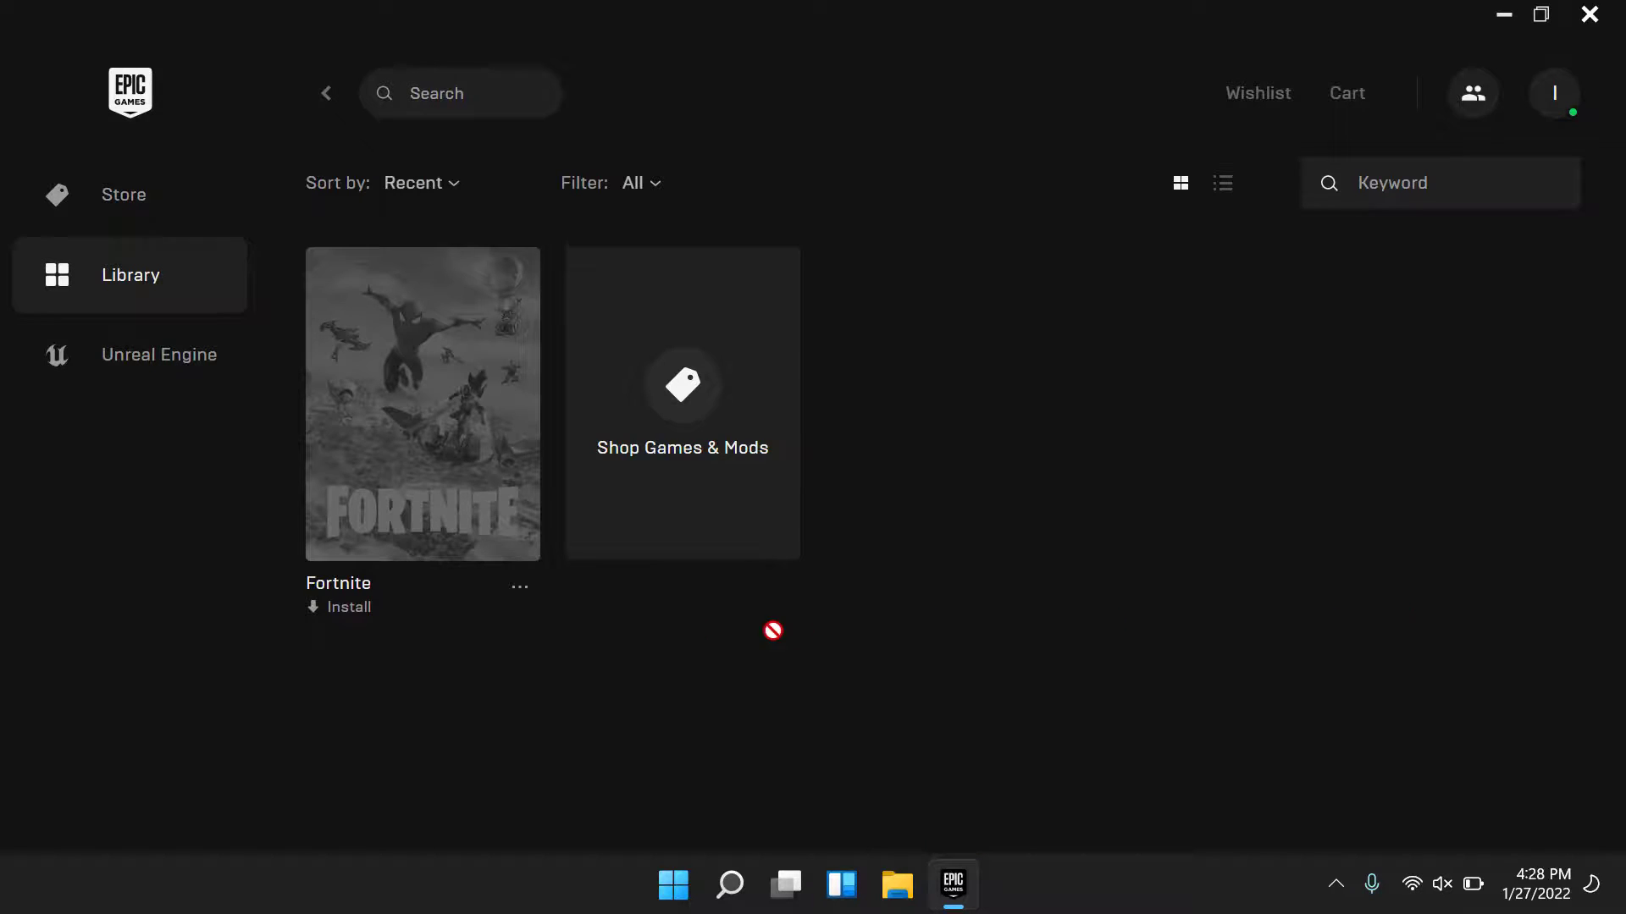
Install Fortnite from the library to E:\Games\Fornite with Auto-Update and Create Shortcut enabled
left_click(315, 605)
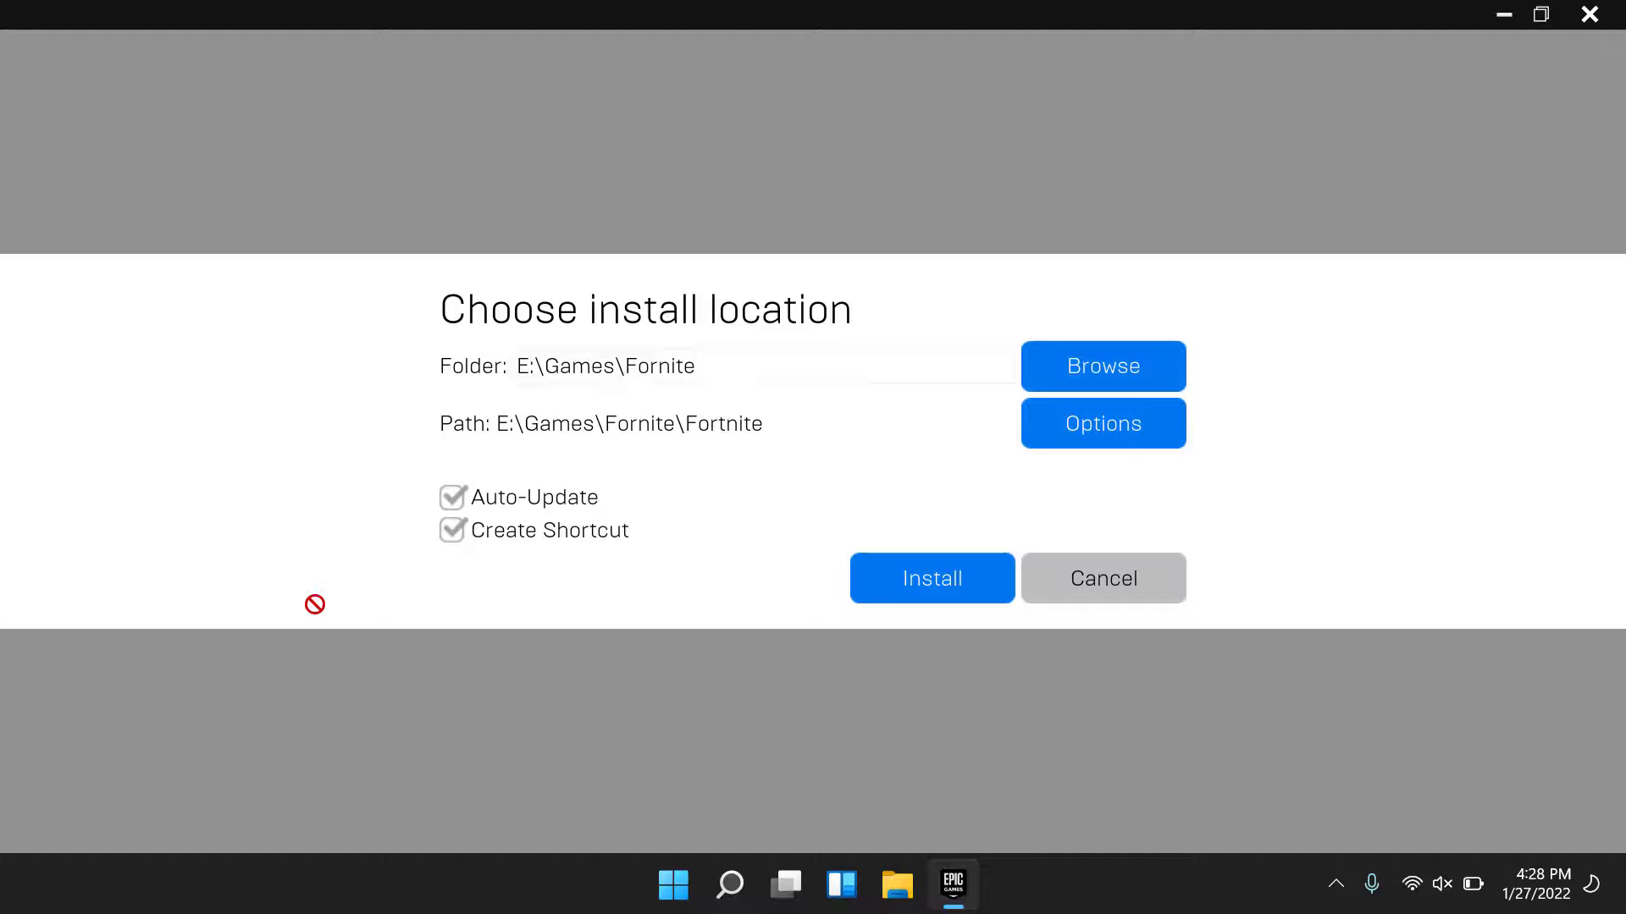
left_click(1107, 590)
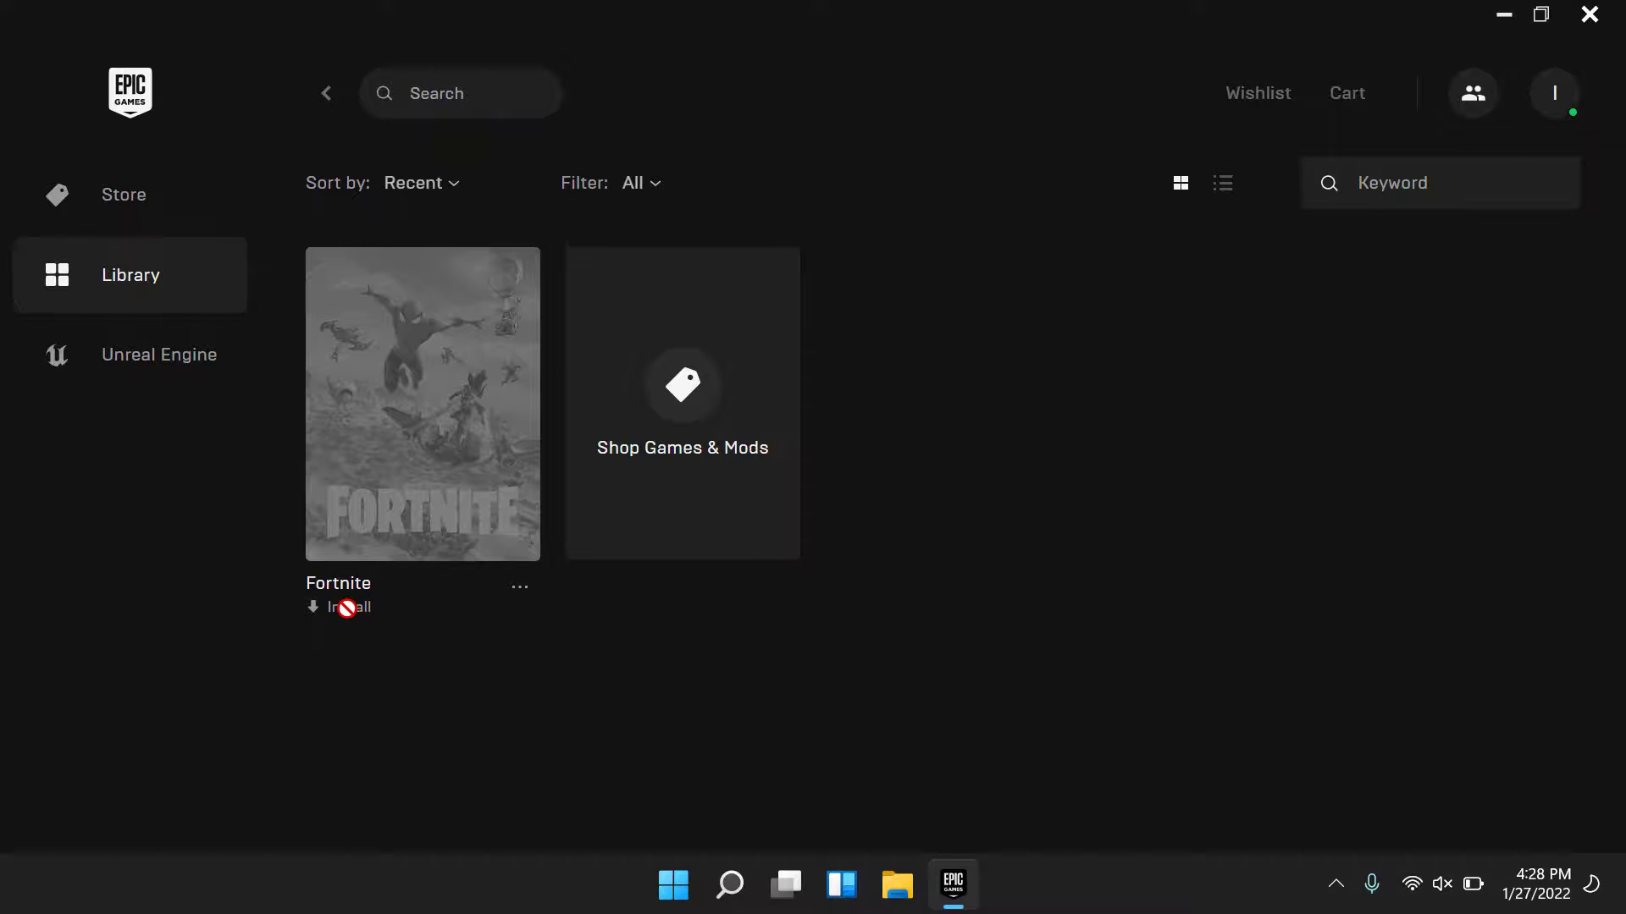
left_click(347, 608)
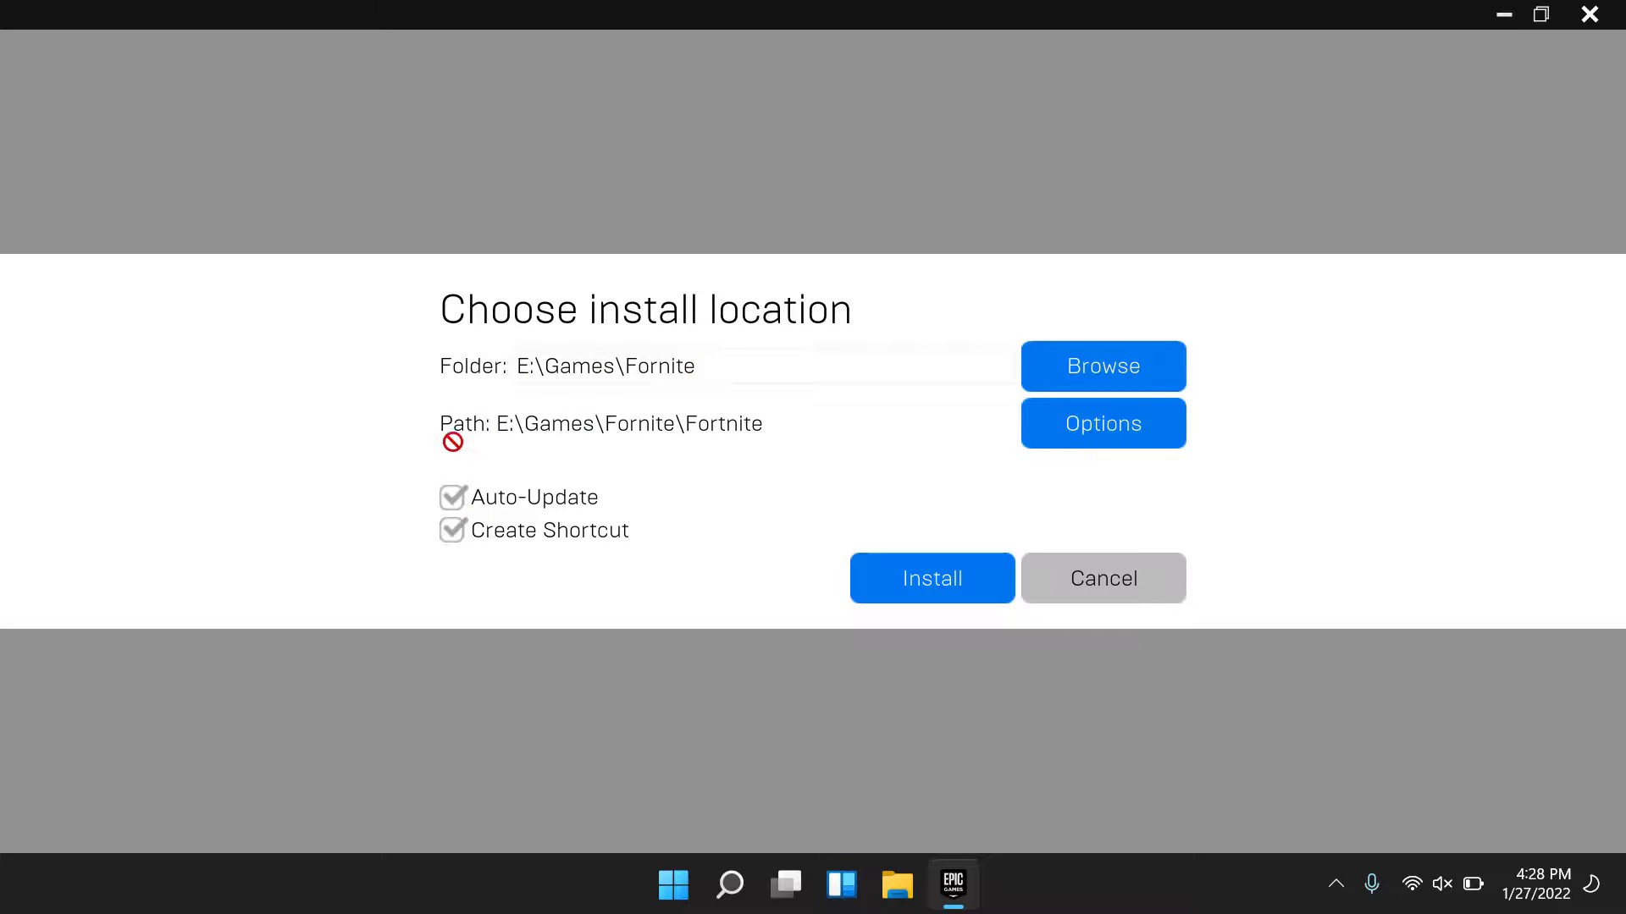
left_click(919, 575)
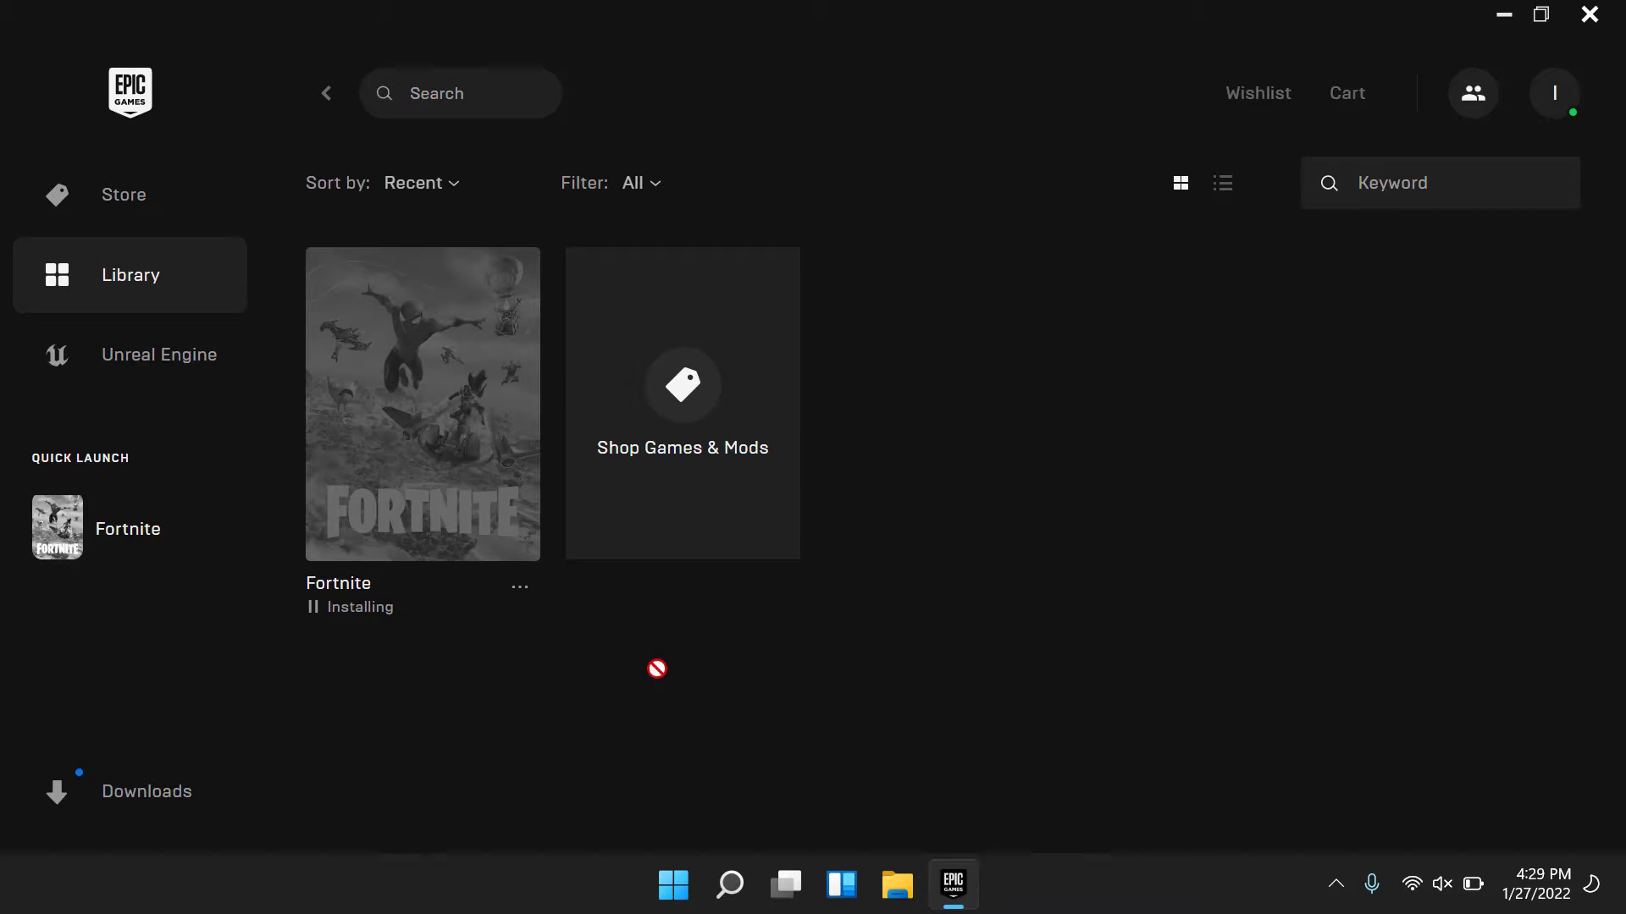
Check Fortnite's download progress and return to the library
left_click(61, 793)
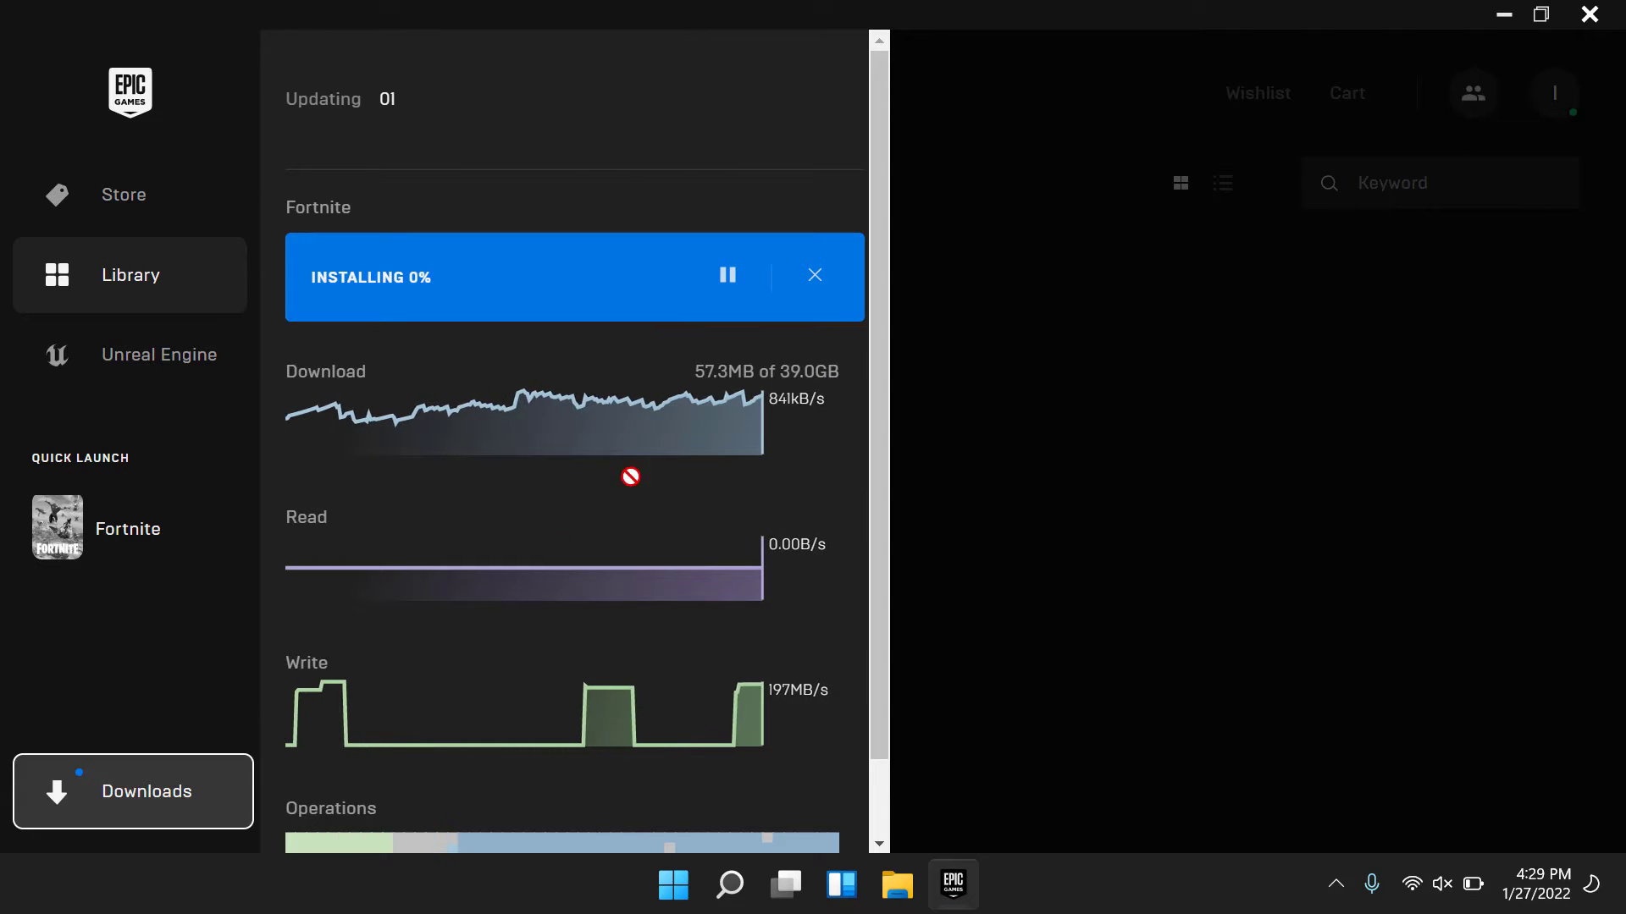
left_click(953, 438)
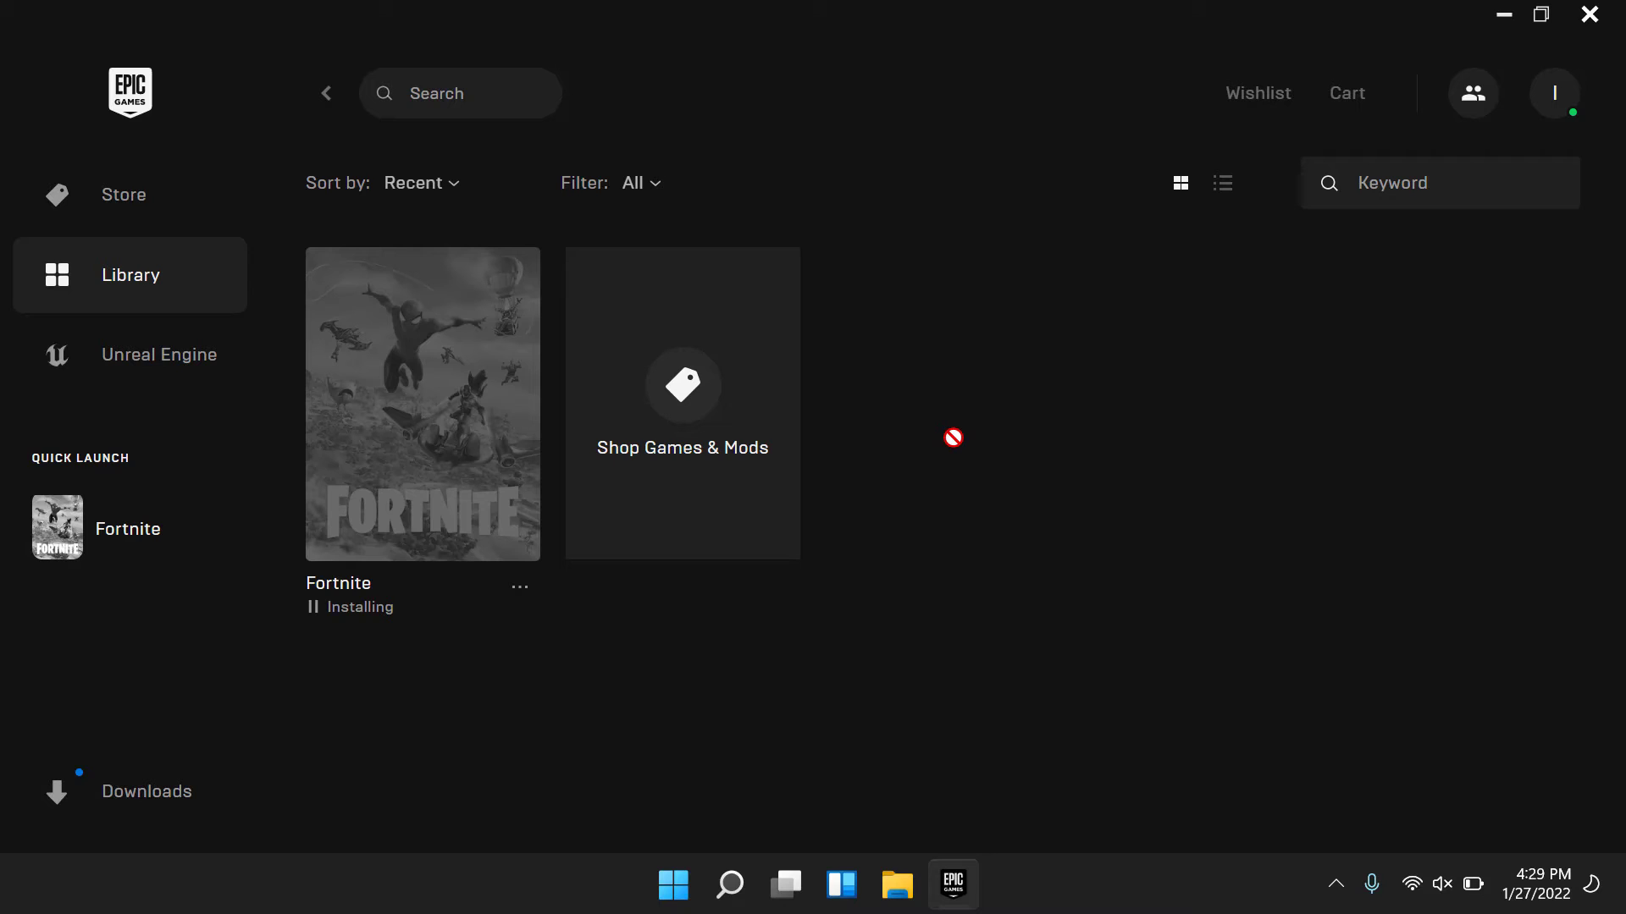